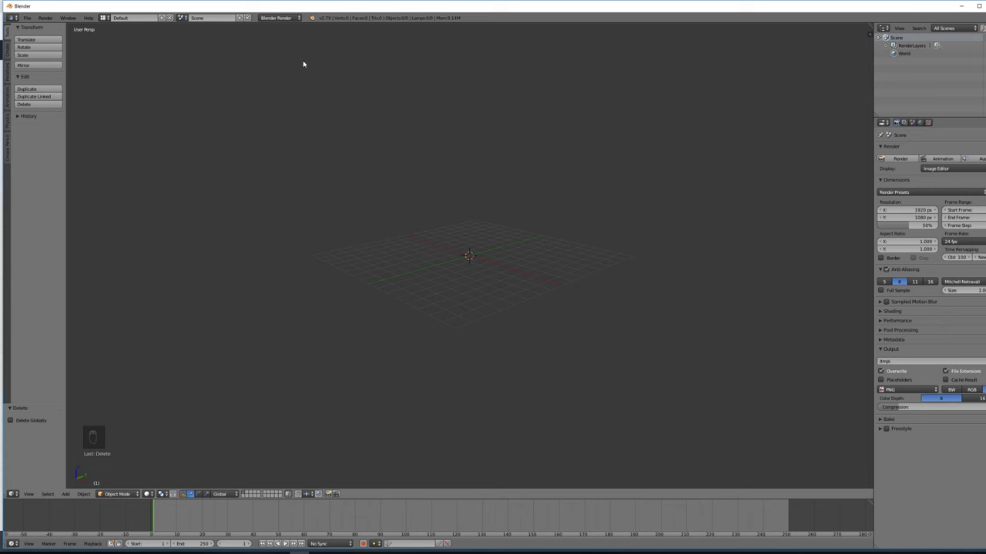
Switch the render engine to Cycles and add a cube mesh.
left_click(277, 17)
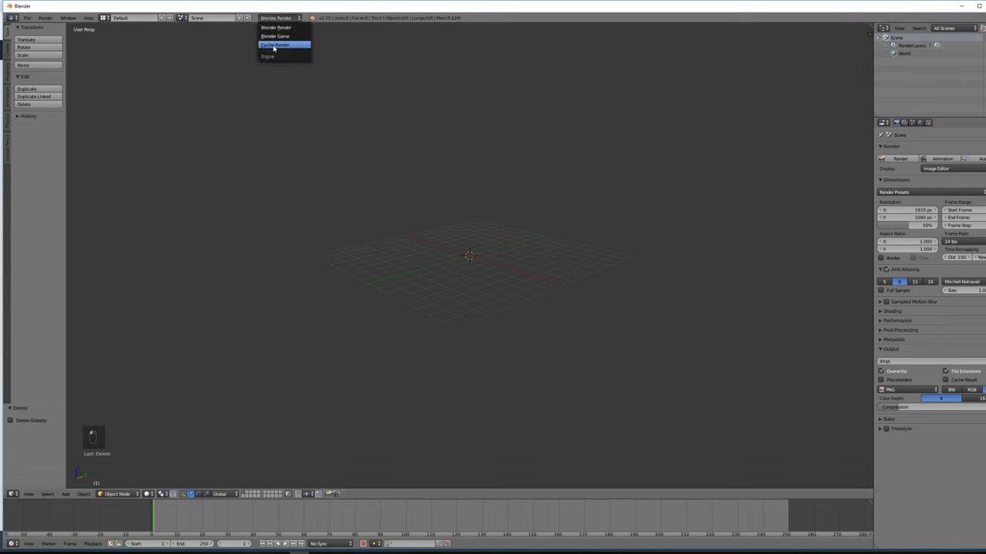
left_click(273, 47)
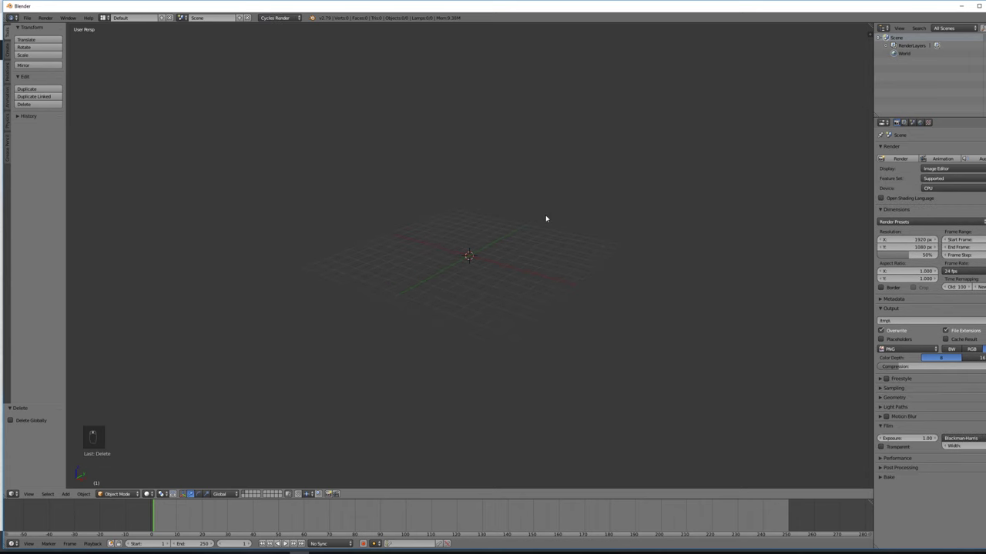
key("shift+a")
mouse_move(546, 217)
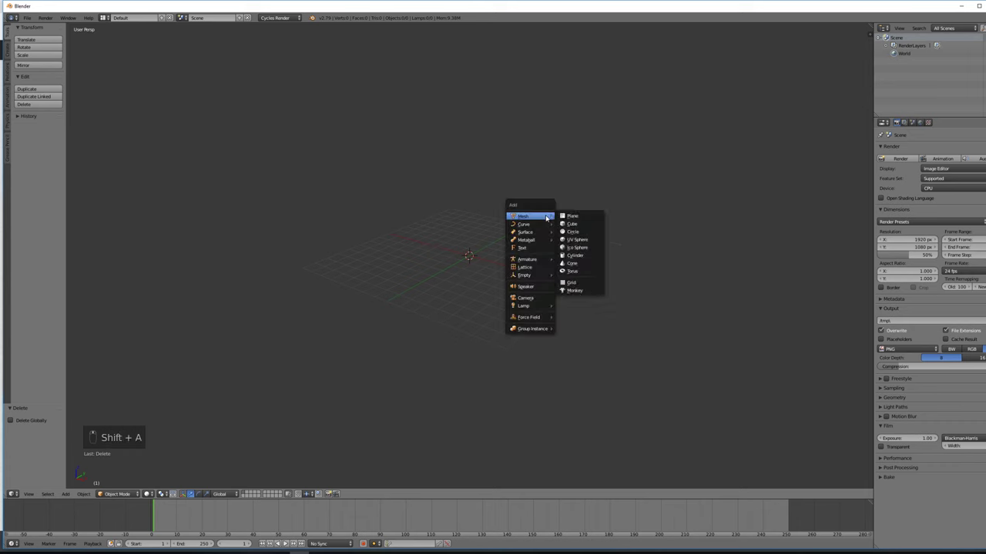
left_click(586, 223)
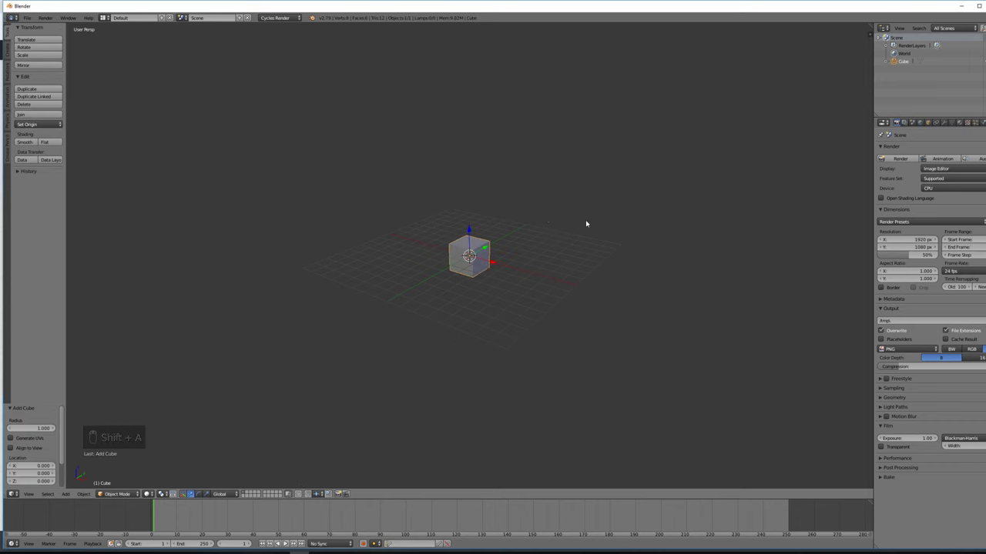
Scale the cube to 7 × 2 × 2 in the N side panel.
key("n")
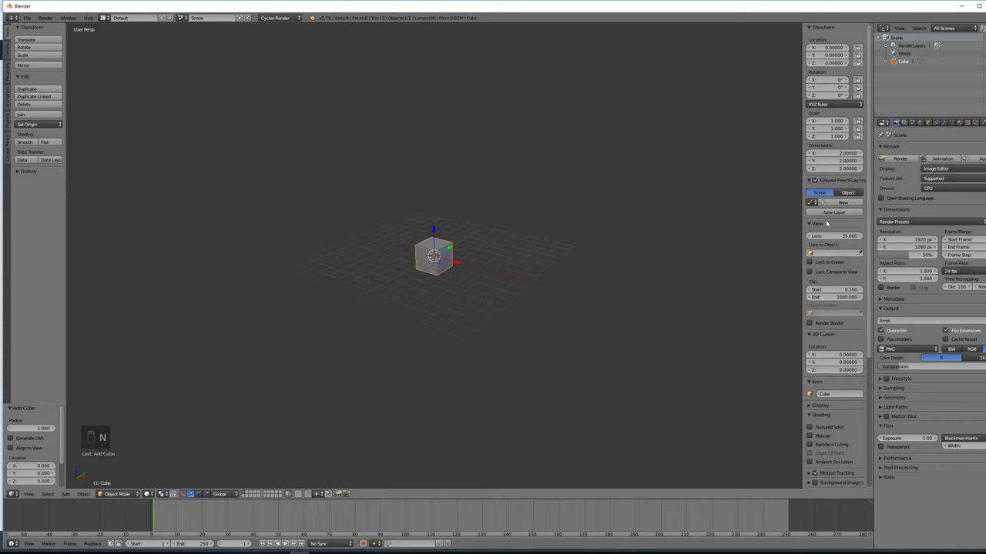
left_click(834, 122)
type("7")
key("Tab")
type("7")
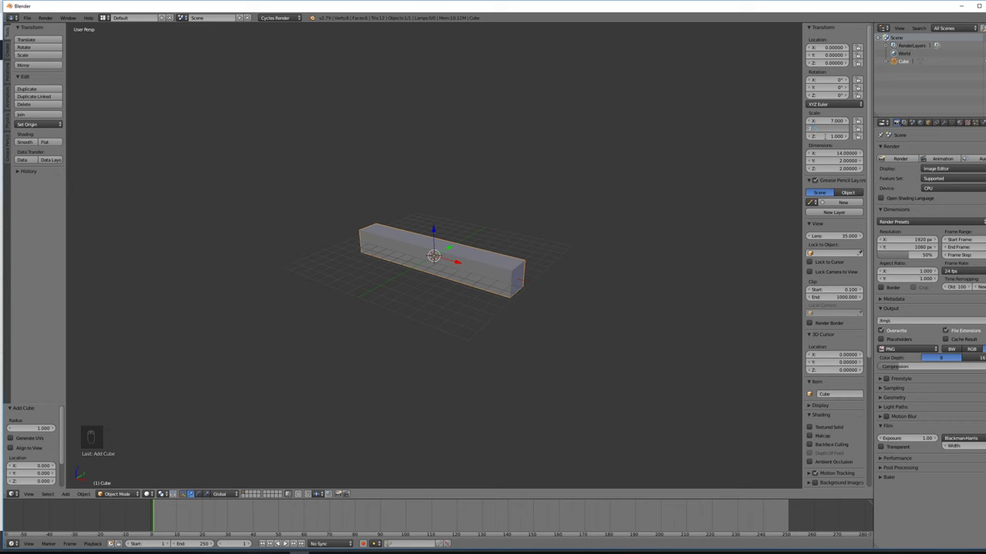
key("Tab")
type("2")
key("Tab")
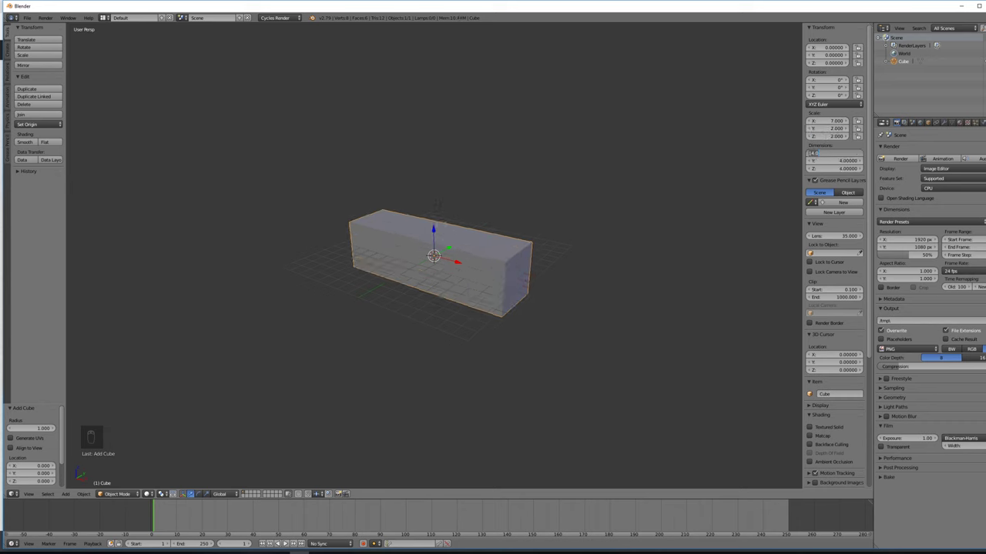
key("Return")
Raise the box 2 units along Z and view it end-on.
key("g")
key("z")
key("2")
key("Return")
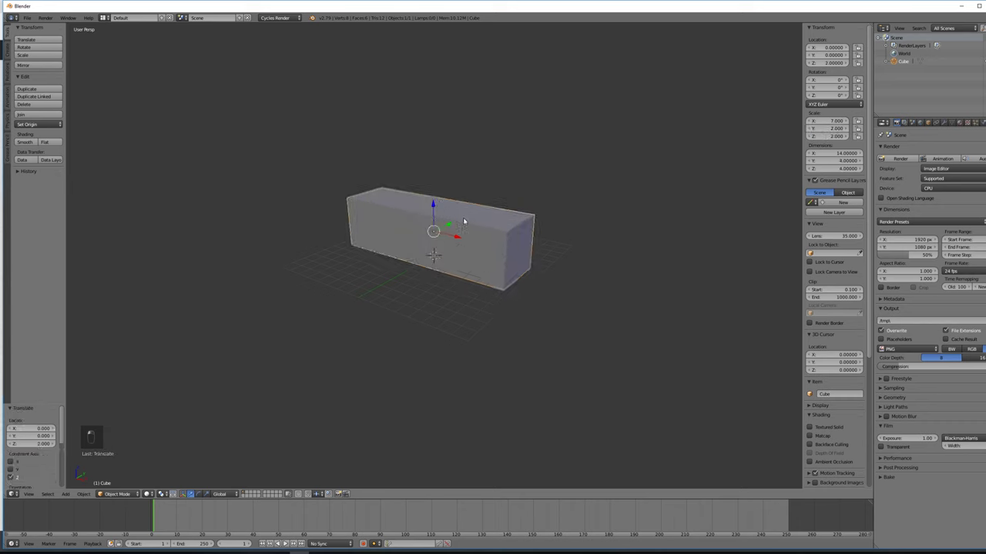
middle_click_drag(464, 222, 585, 273)
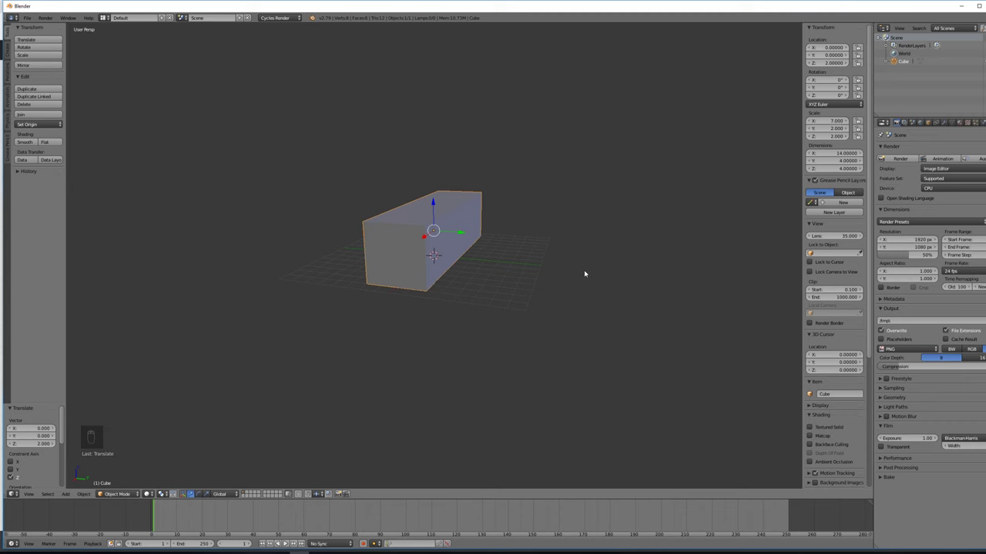
middle_click_drag(562, 235, 586, 233)
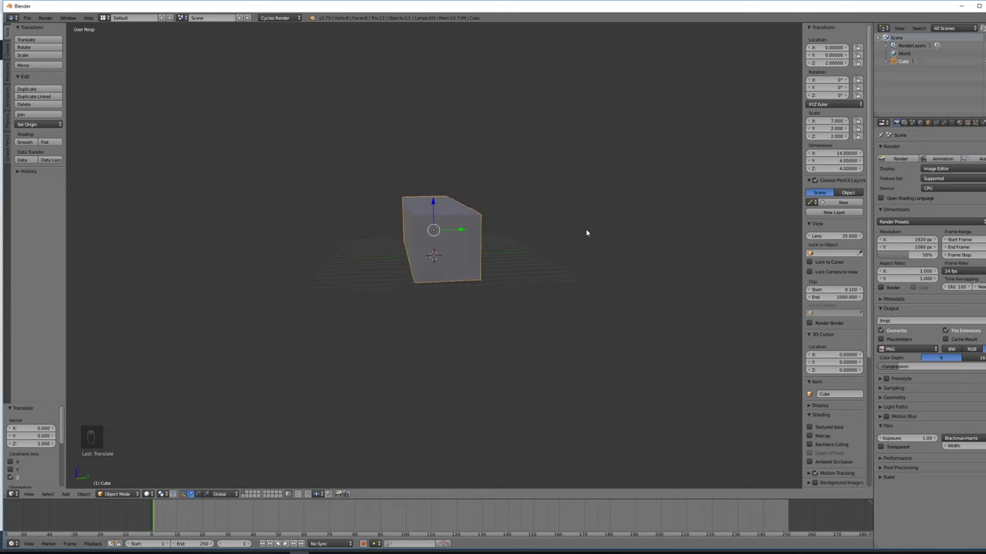
Enter Edit Mode and delete the box's front end face.
key("Tab")
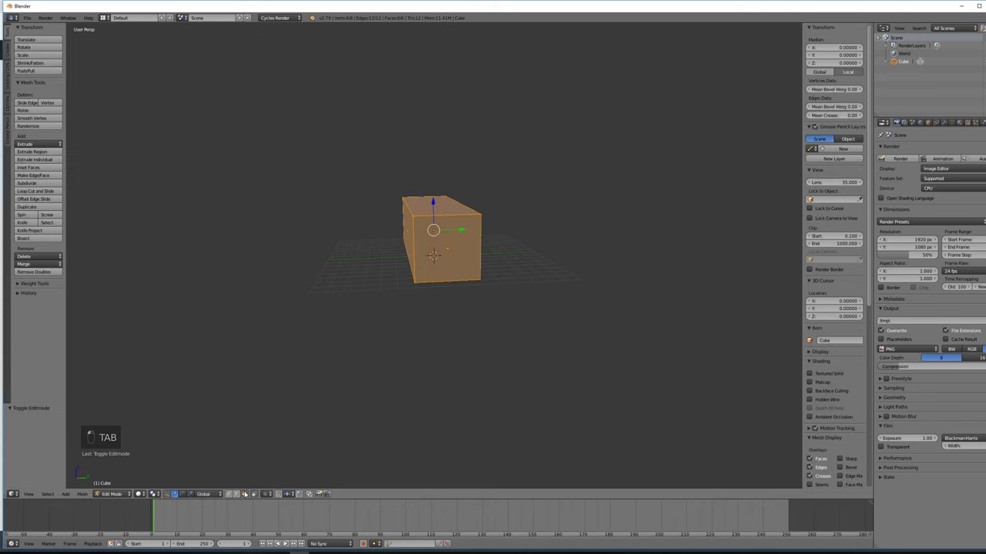
right_click(454, 254)
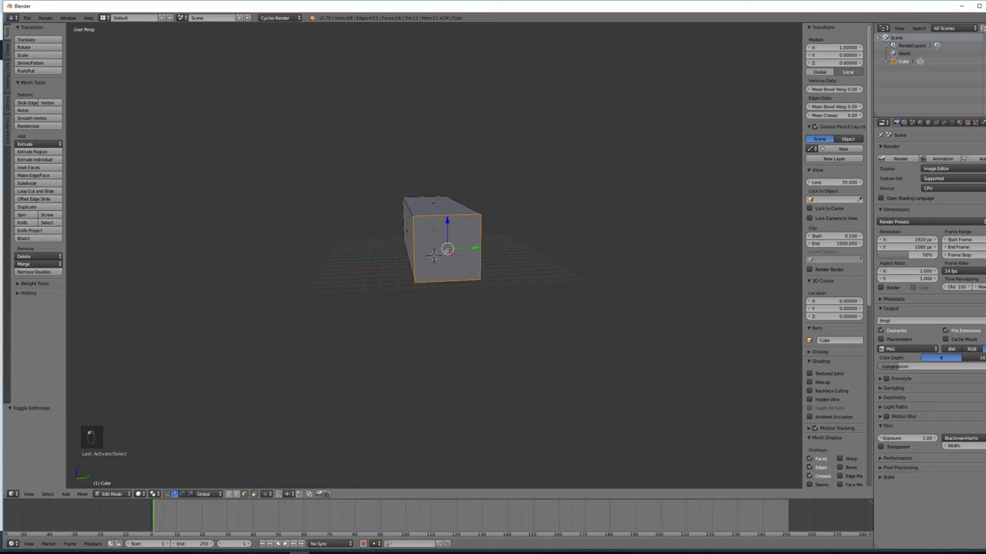
key("Delete")
left_click(429, 269)
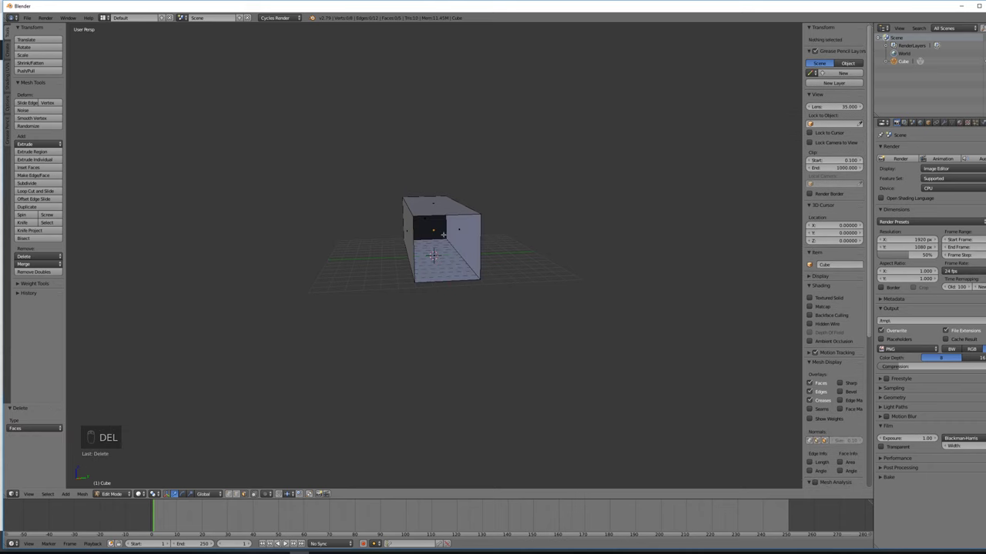
Delete the opposite end face and inspect the open tube from several angles.
right_click(429, 227)
key("Delete")
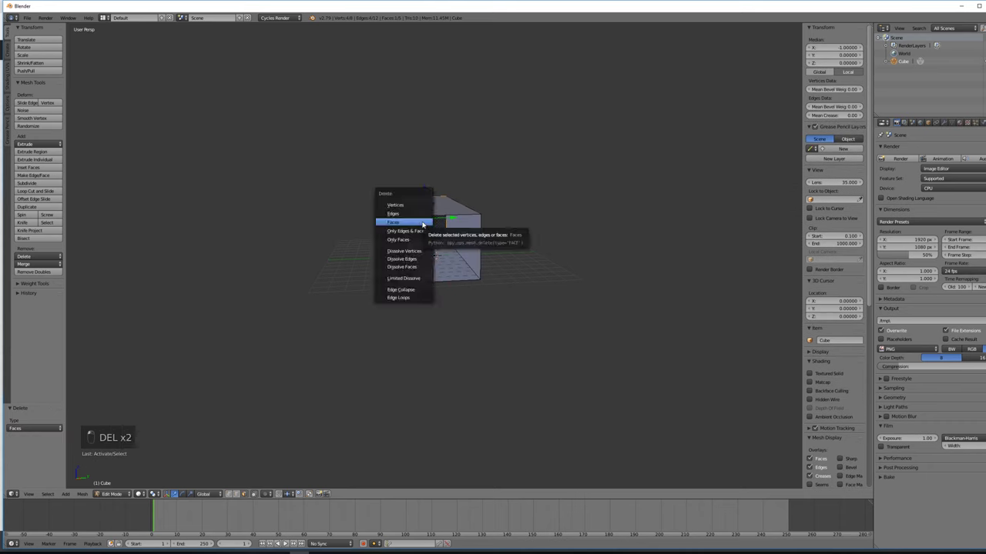
left_click(423, 225)
mouse_move(581, 261)
middle_mouse_down()
mouse_move(560, 249)
mouse_move(590, 254)
mouse_move(563, 260)
mouse_move(590, 257)
mouse_move(560, 245)
mouse_move(577, 267)
mouse_move(562, 266)
mouse_move(585, 264)
middle_mouse_up()
scroll(560, 245, "up", 3)
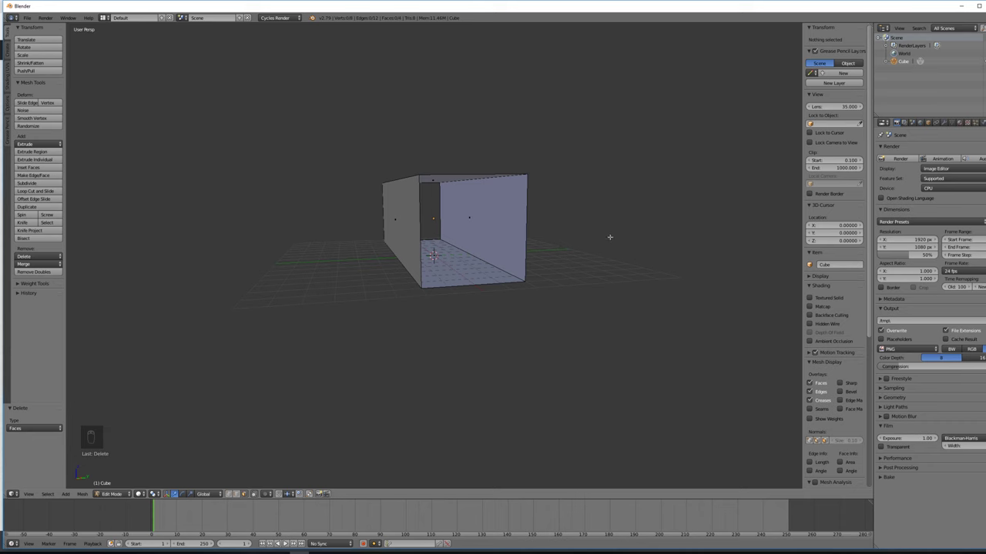
middle_click_drag(567, 211, 301, 269)
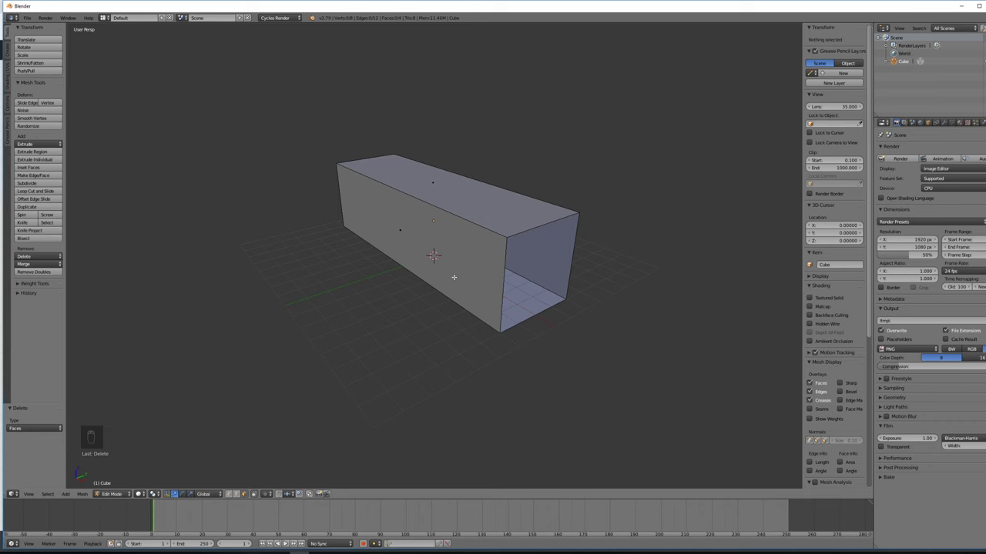
middle_click_drag(637, 327, 468, 251)
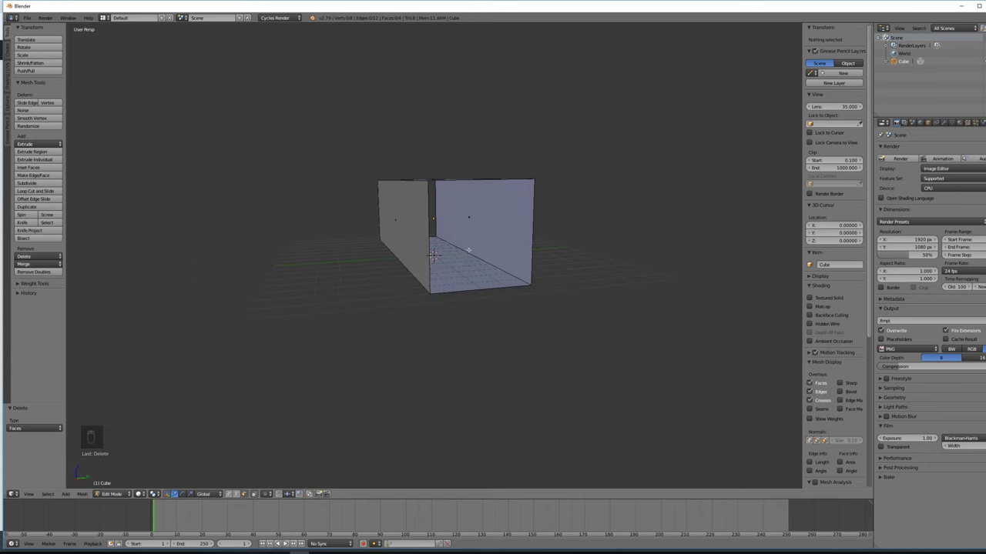
mouse_move(395, 213)
middle_mouse_down()
mouse_move(522, 286)
mouse_move(388, 212)
middle_mouse_up()
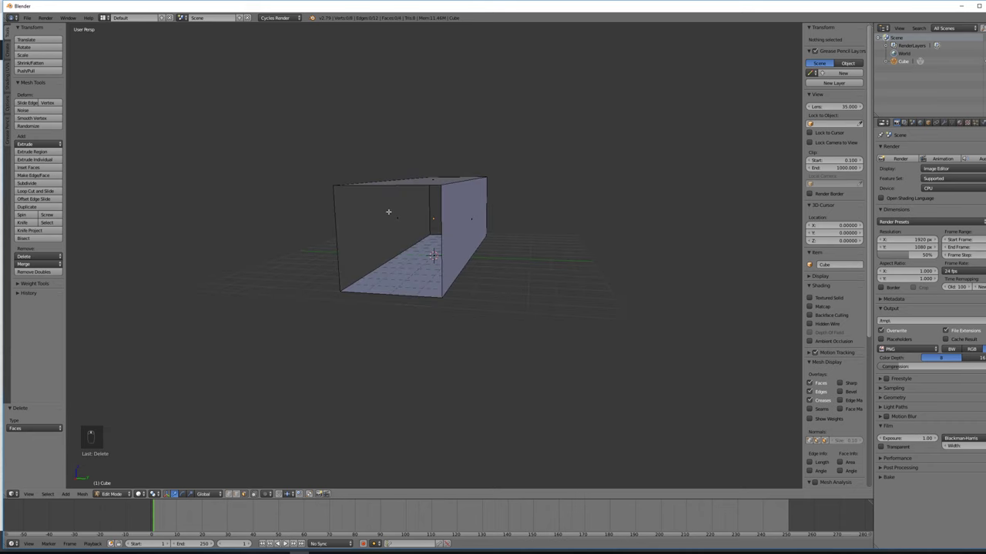
mouse_move(439, 312)
middle_mouse_down()
mouse_move(419, 311)
mouse_move(435, 312)
middle_mouse_up()
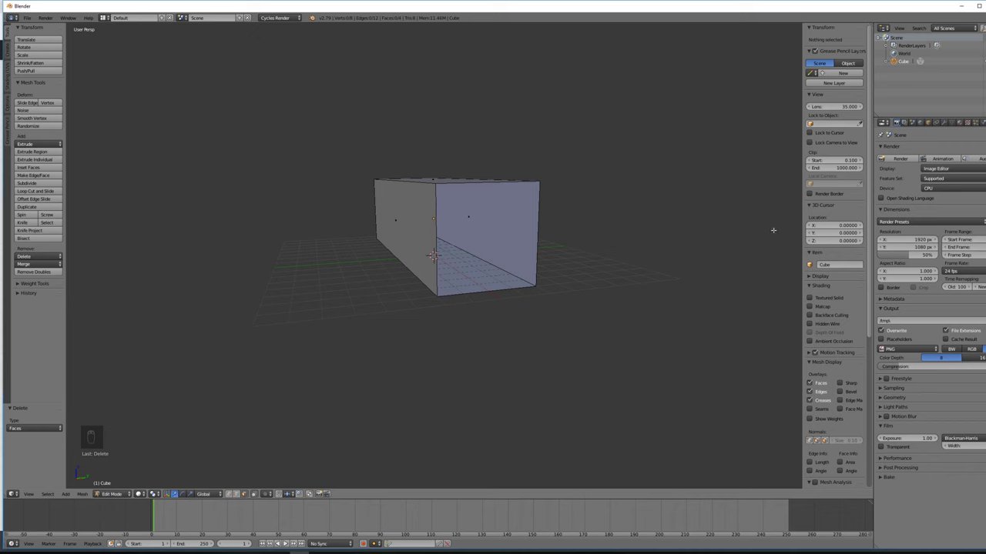
Enable Backface Culling in the side panel and orbit to check the corridor.
key("n")
key("n")
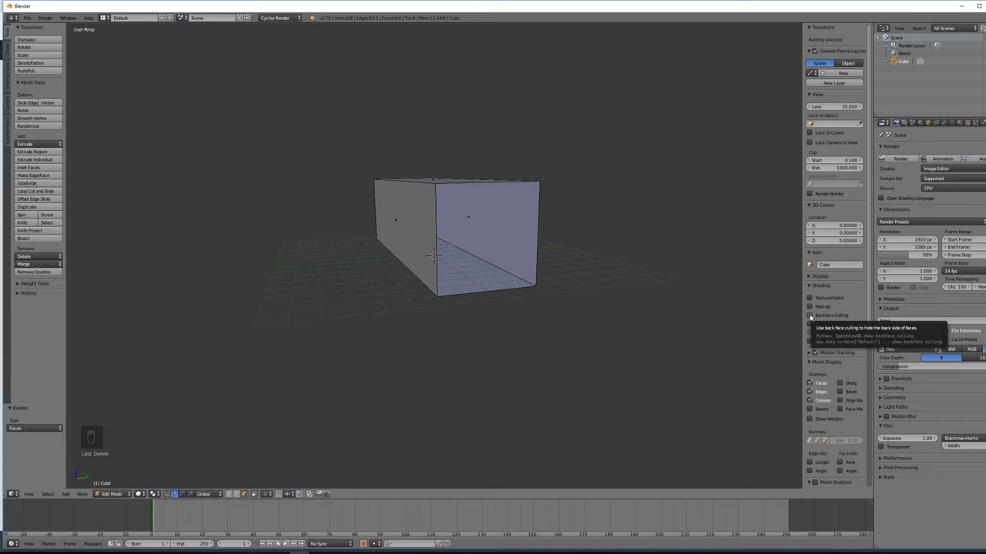
left_click(810, 316)
middle_click_drag(622, 278, 602, 279)
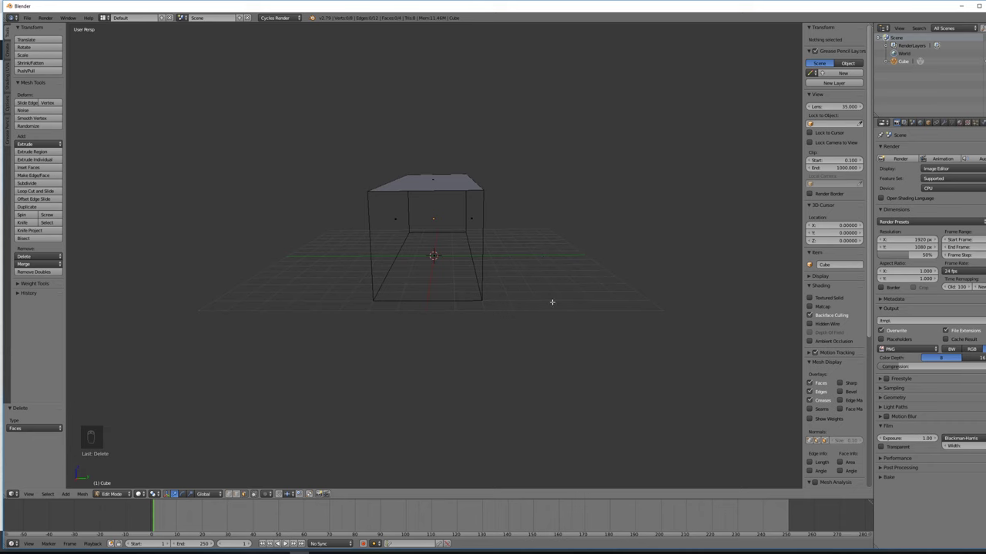
mouse_move(531, 336)
middle_mouse_down()
mouse_move(555, 323)
mouse_move(541, 333)
middle_mouse_up()
Select the whole mesh, flip its normals, then deselect it.
key("a")
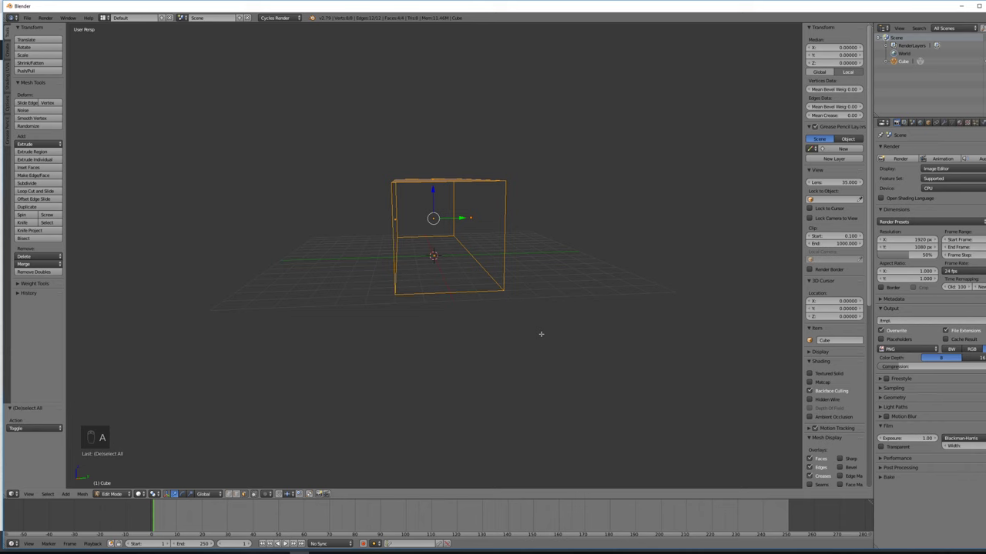
left_click(82, 496)
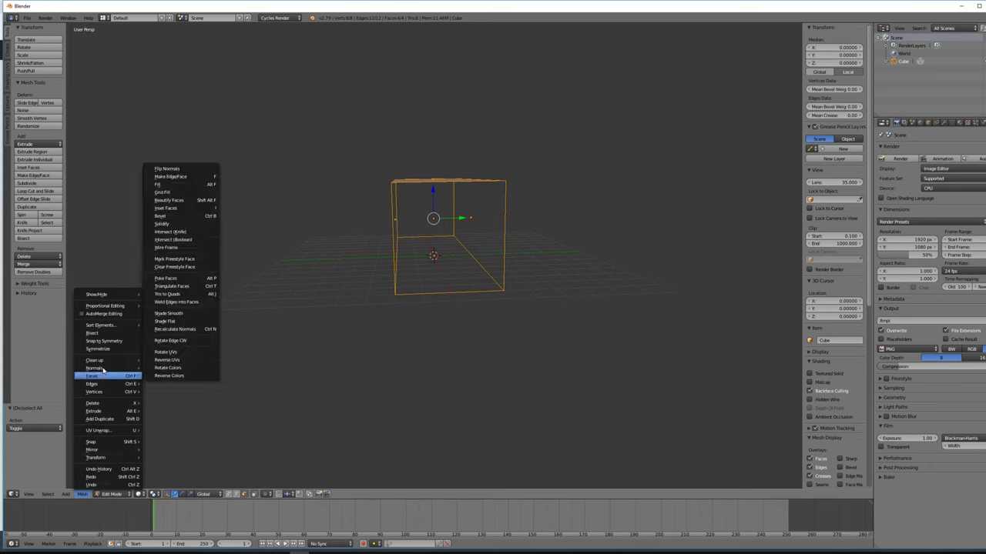
mouse_move(99, 368)
left_click(174, 390)
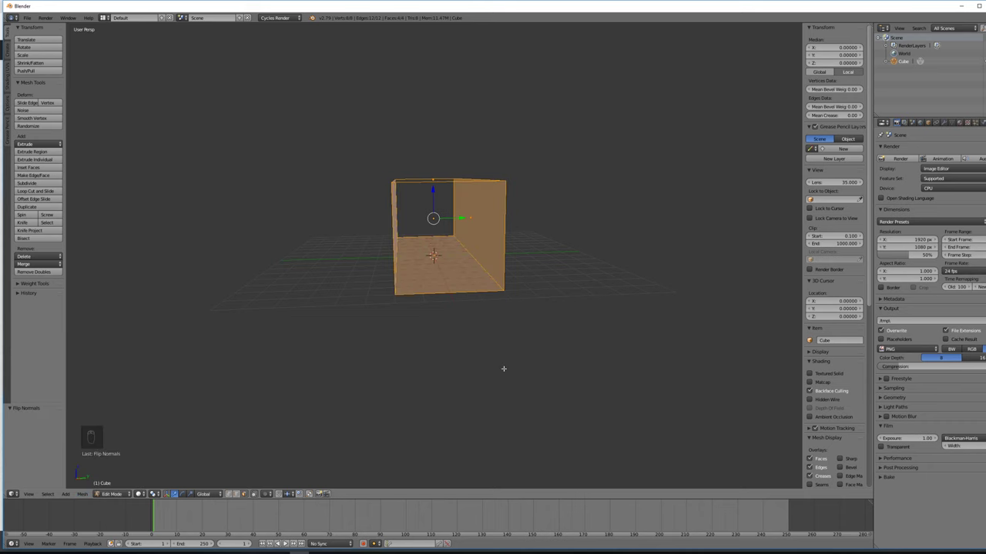
key("a")
mouse_move(574, 346)
middle_mouse_down()
mouse_move(550, 334)
mouse_move(593, 336)
mouse_move(572, 351)
mouse_move(557, 343)
mouse_move(570, 344)
middle_mouse_up()
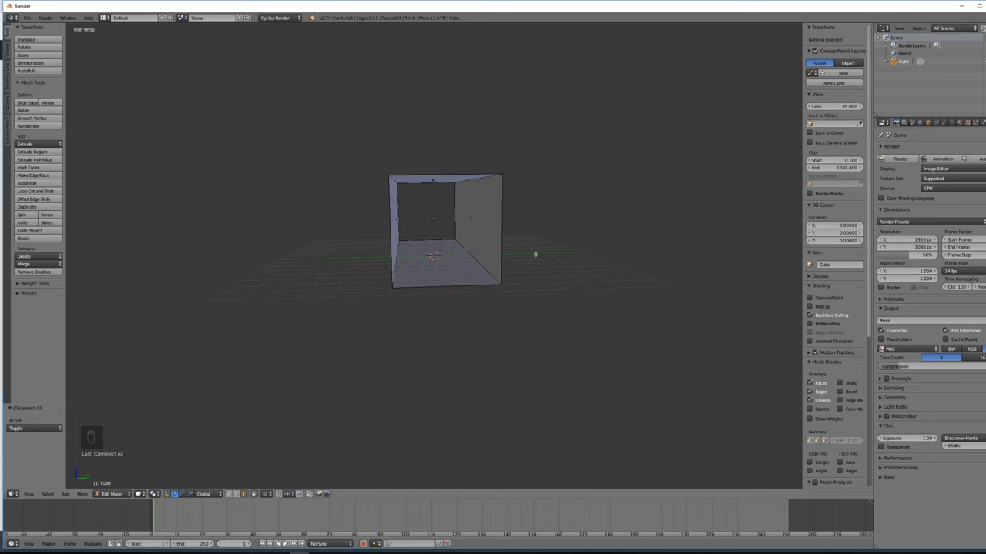
Set the Cycles render device to GPU Compute.
key("a")
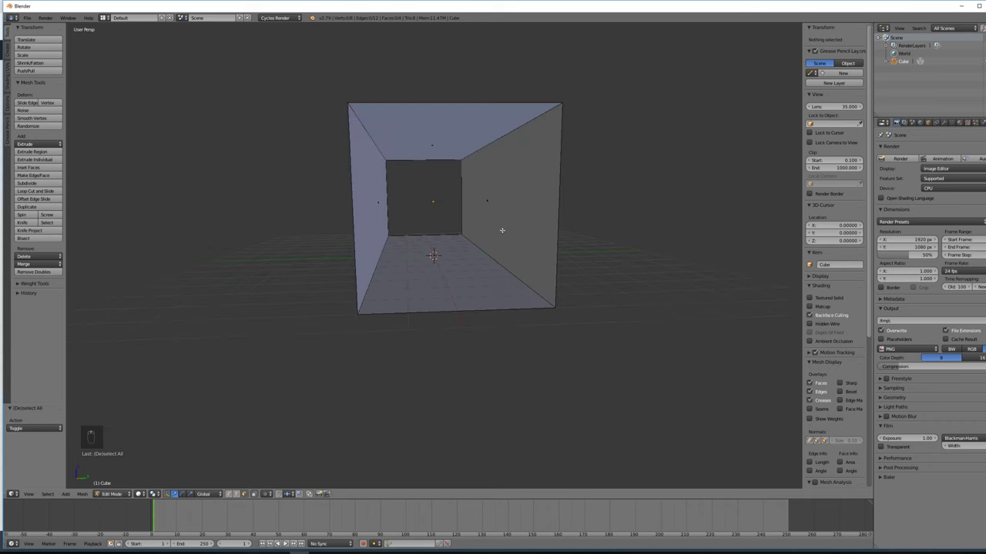
key("a")
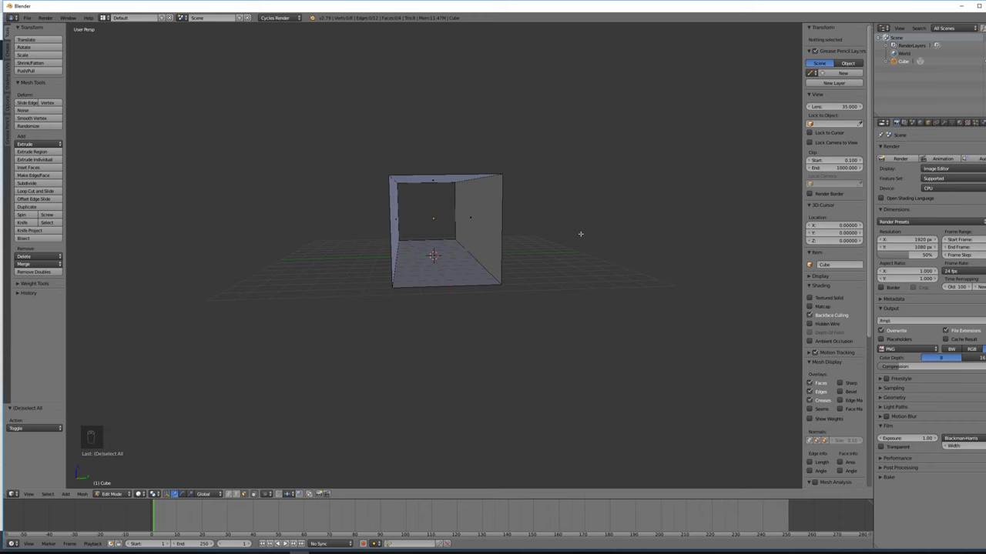
left_click(953, 188)
left_click(937, 174)
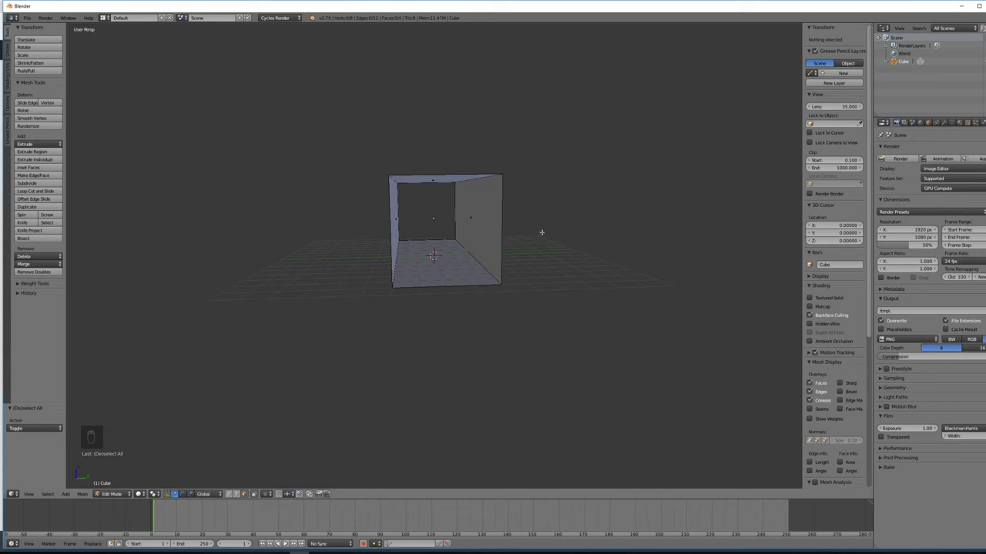
Switch to the UV Editing layout and unwrap the corridor's floor face.
middle_click_drag(542, 231, 532, 236)
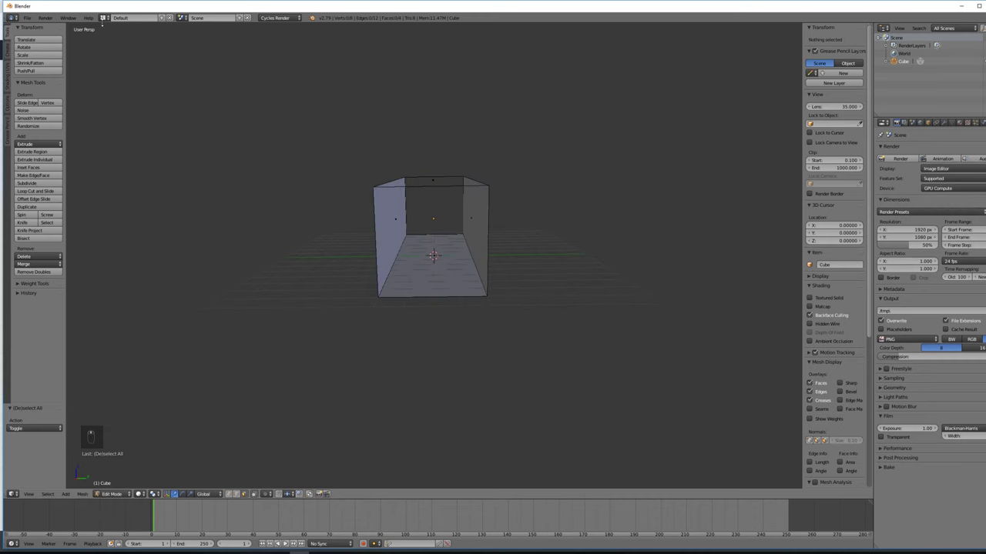
left_click(103, 17)
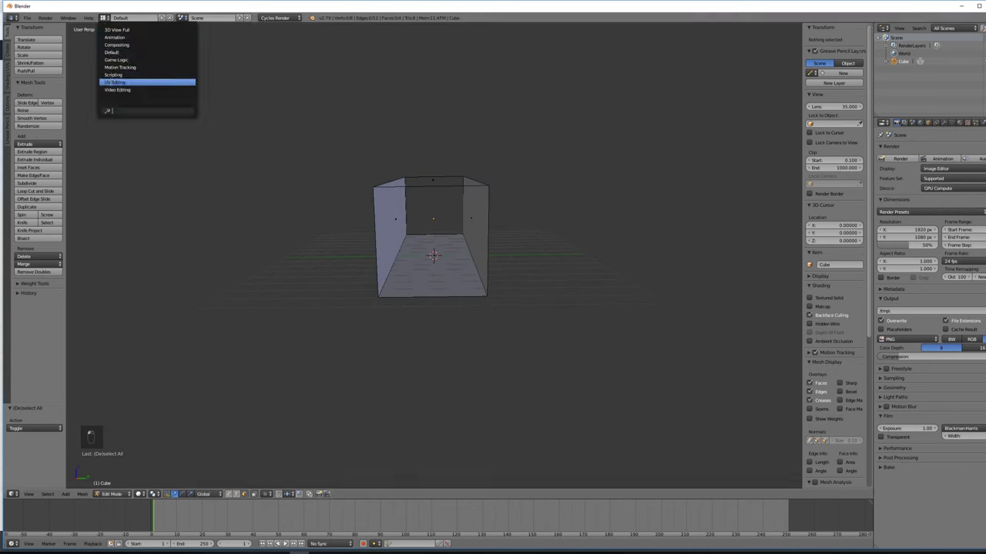
left_click(114, 82)
scroll(733, 233, "down", 5)
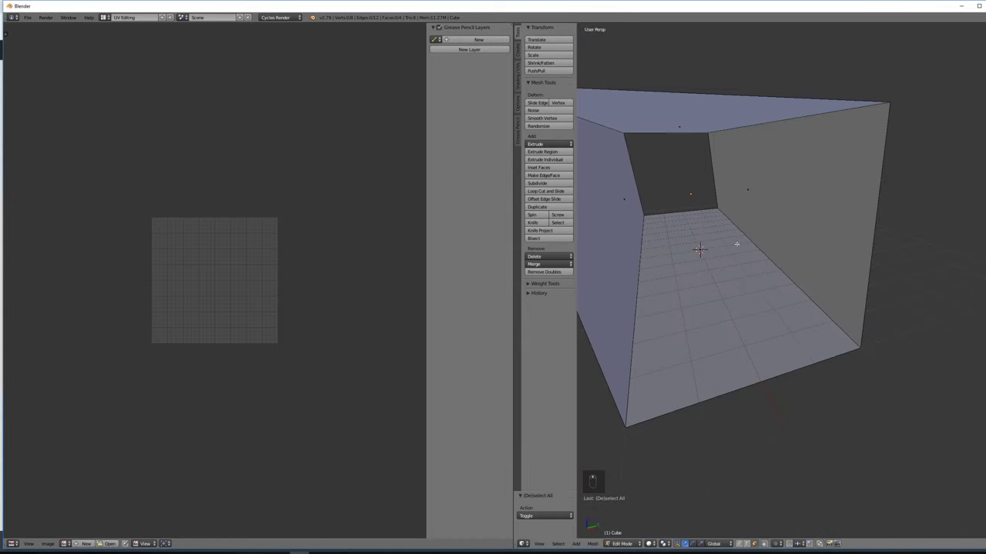
scroll(736, 245, "down", 6)
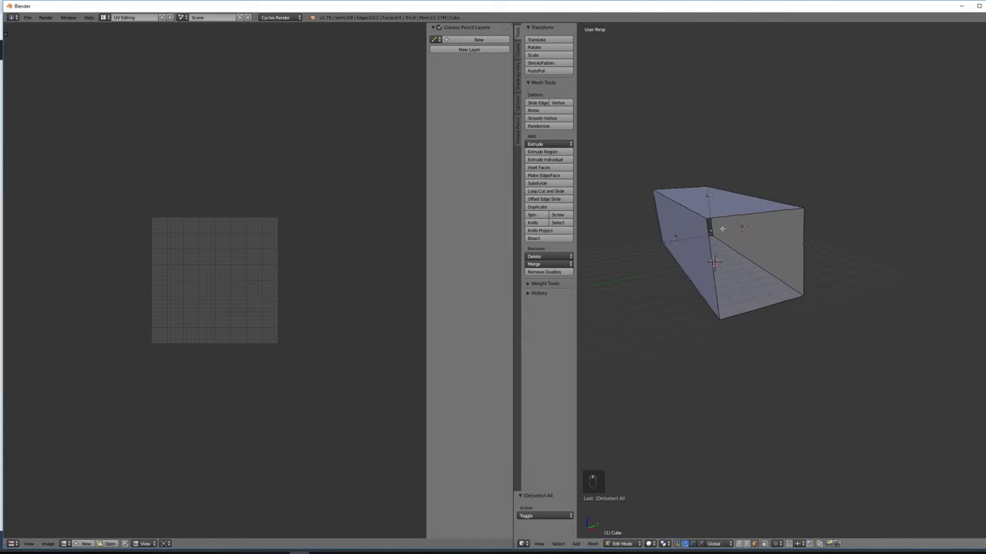
middle_click_drag(721, 229, 709, 247)
right_click(716, 254)
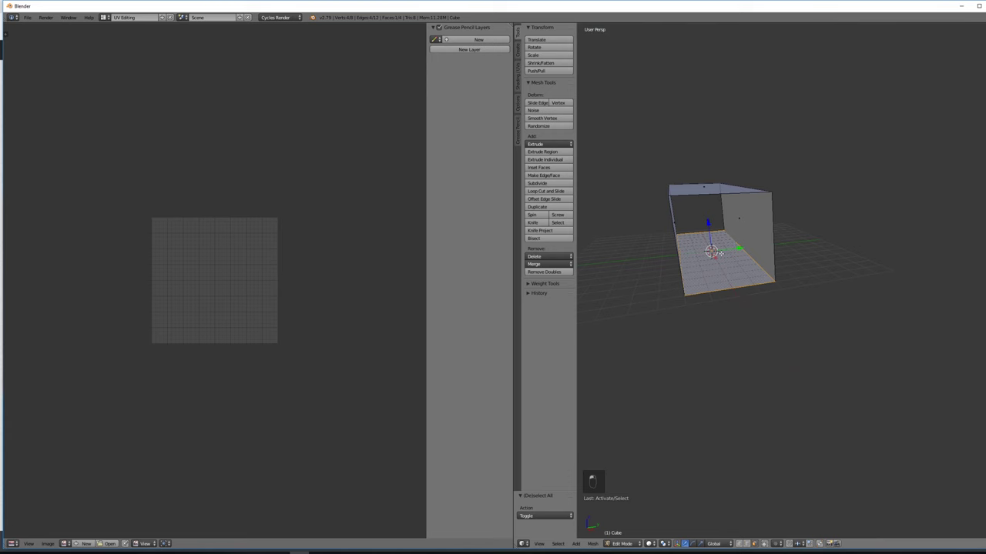
key("u")
left_click(721, 255)
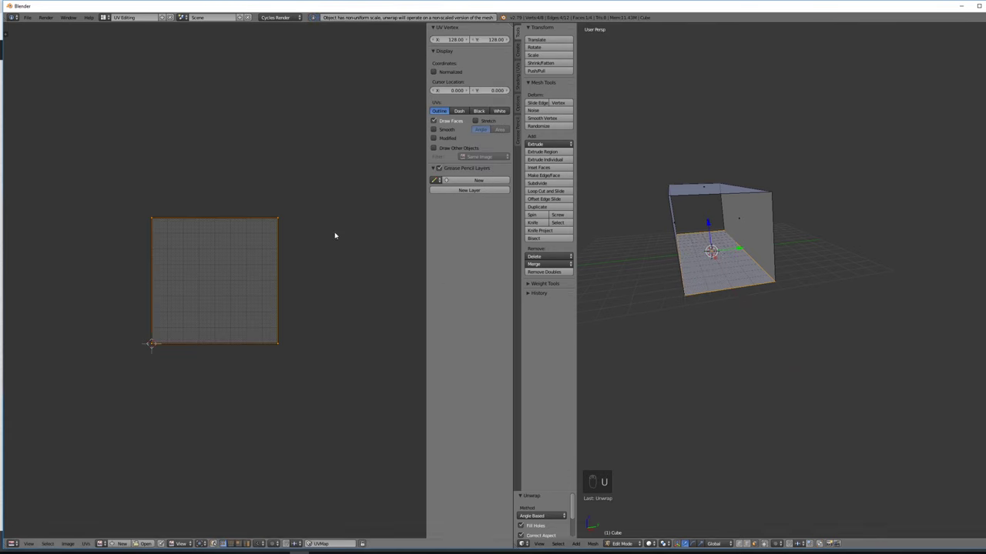
Load Metal_Grate_Floor.jpg from the Textures folder into the UV editor.
left_click(146, 544)
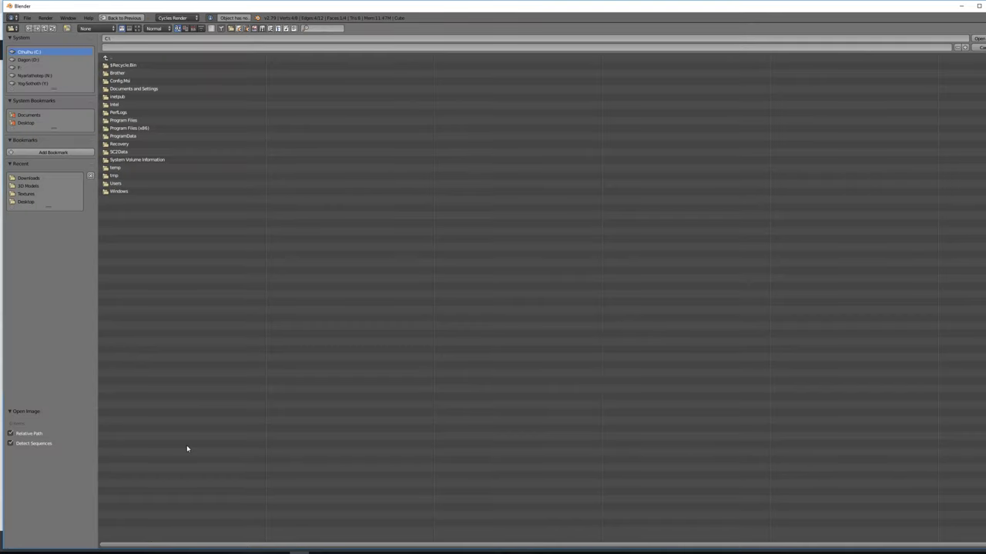
left_click(31, 195)
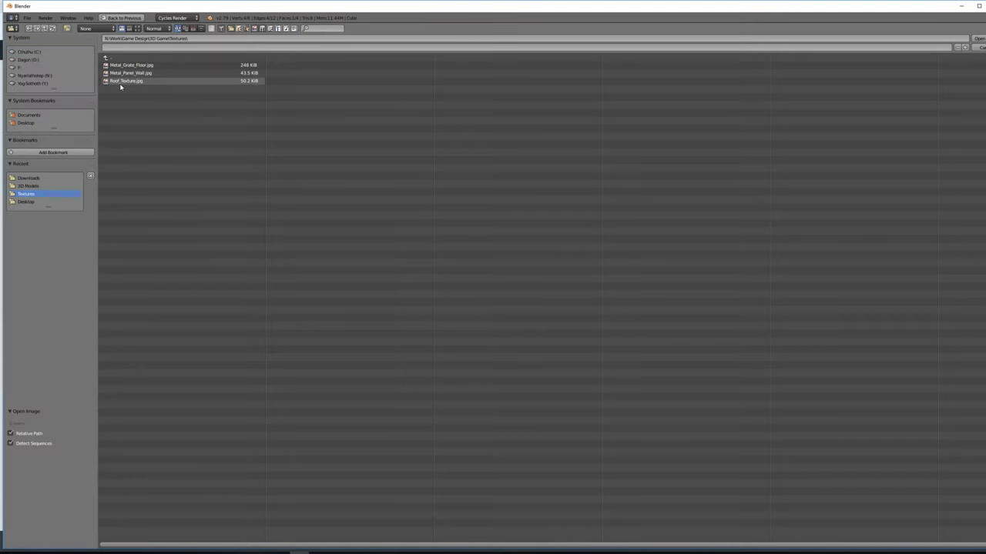
double_click(131, 65)
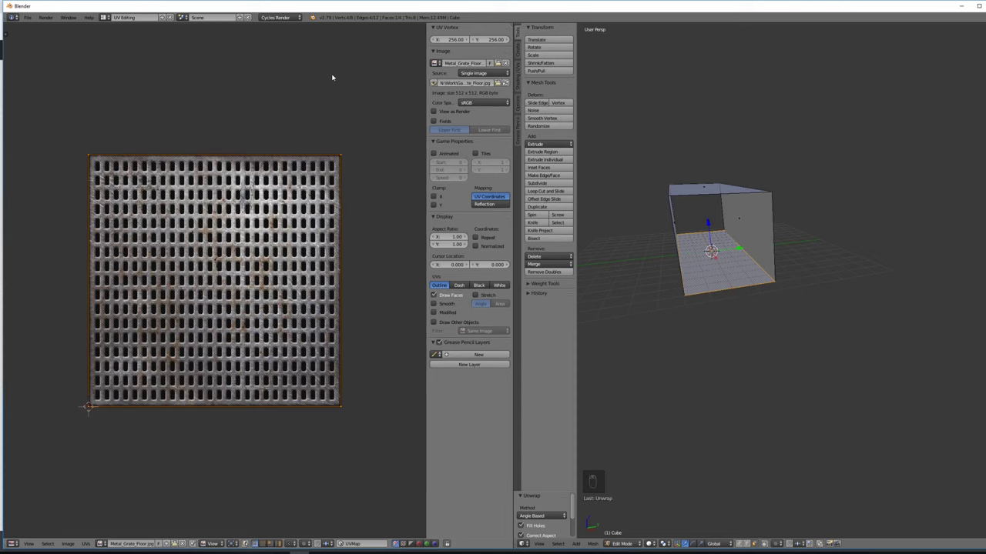
Return to the Default layout and create a new material for the cube.
left_click(105, 17)
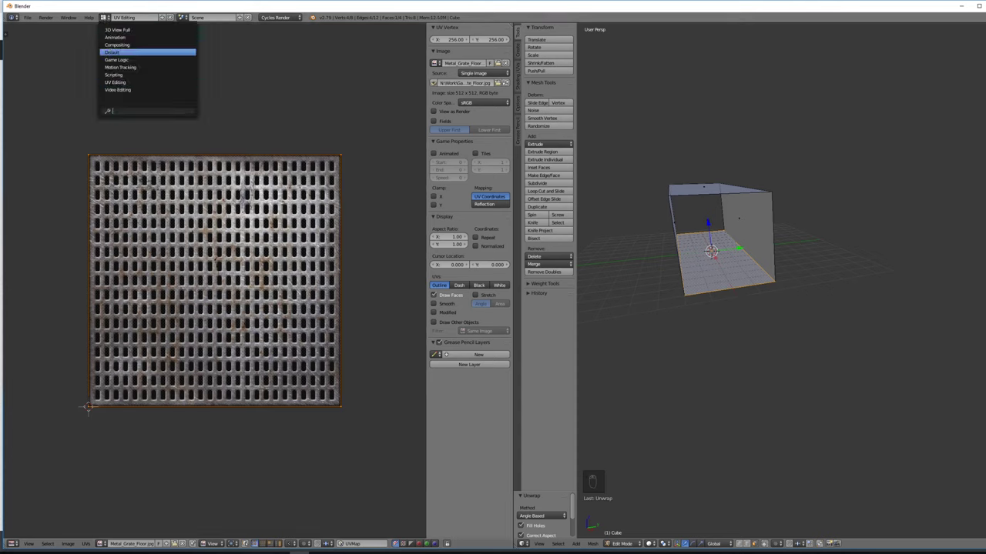
left_click(112, 51)
middle_click_drag(539, 150, 608, 181)
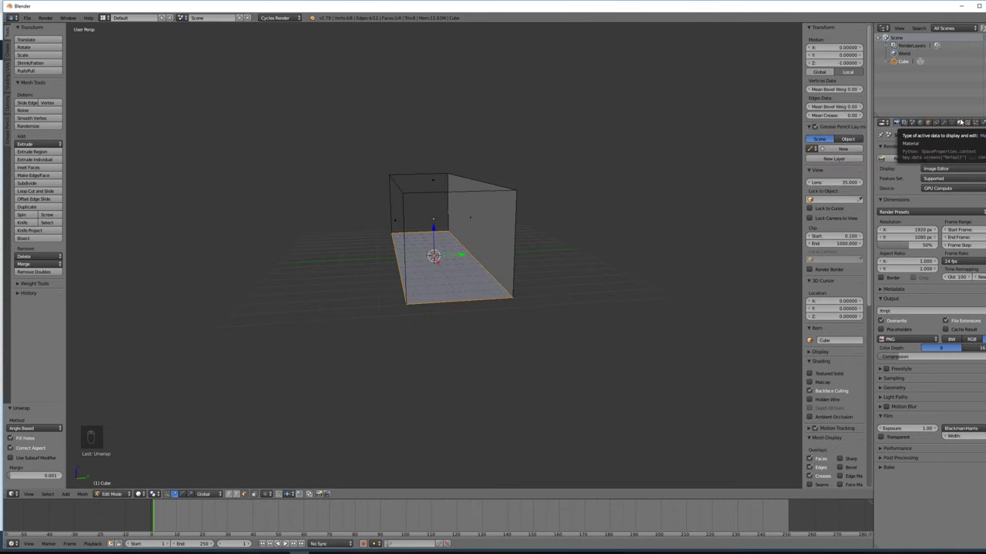
left_click(960, 122)
left_click(925, 185)
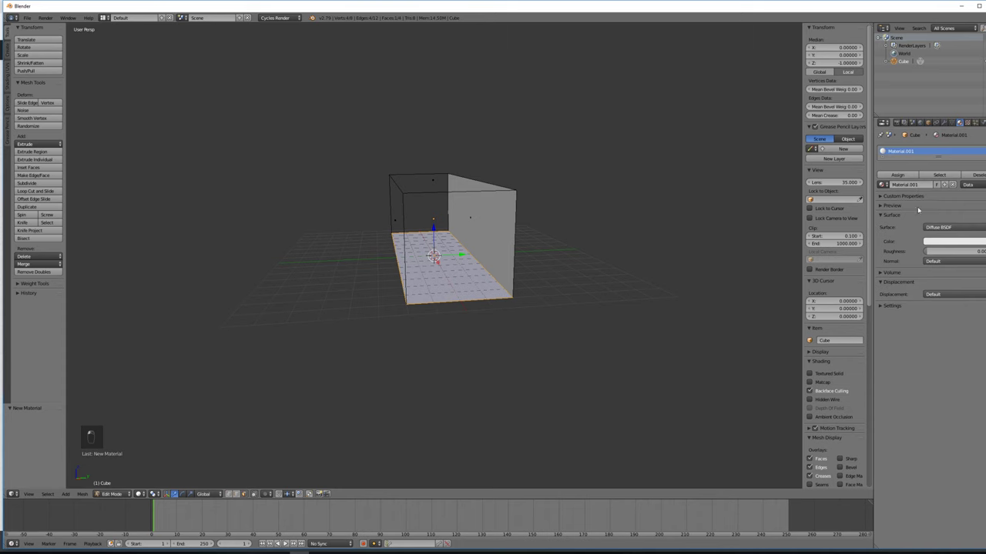
Drive the material colour with Metal_Grate_Floor.jpg and assign it to the floor face.
left_click(920, 241)
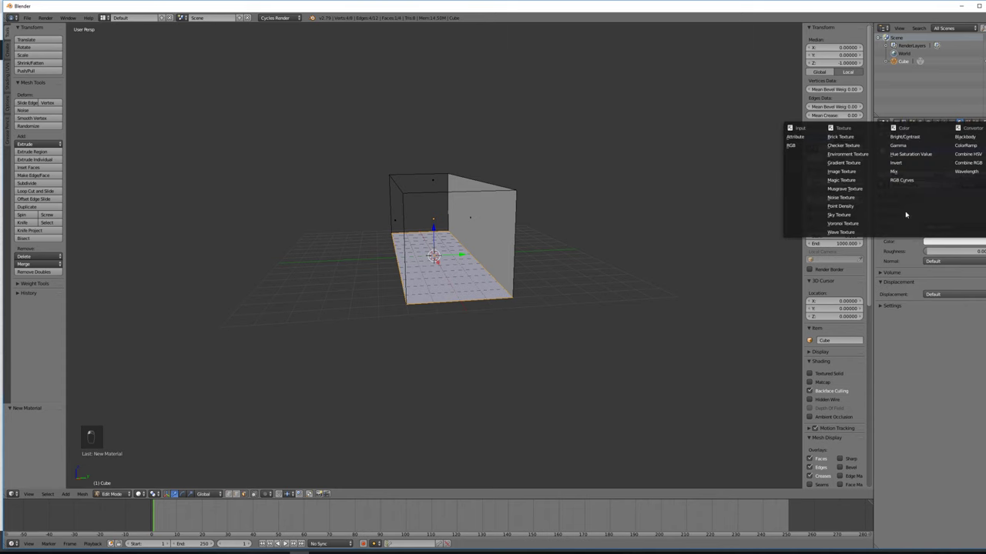
left_click(849, 175)
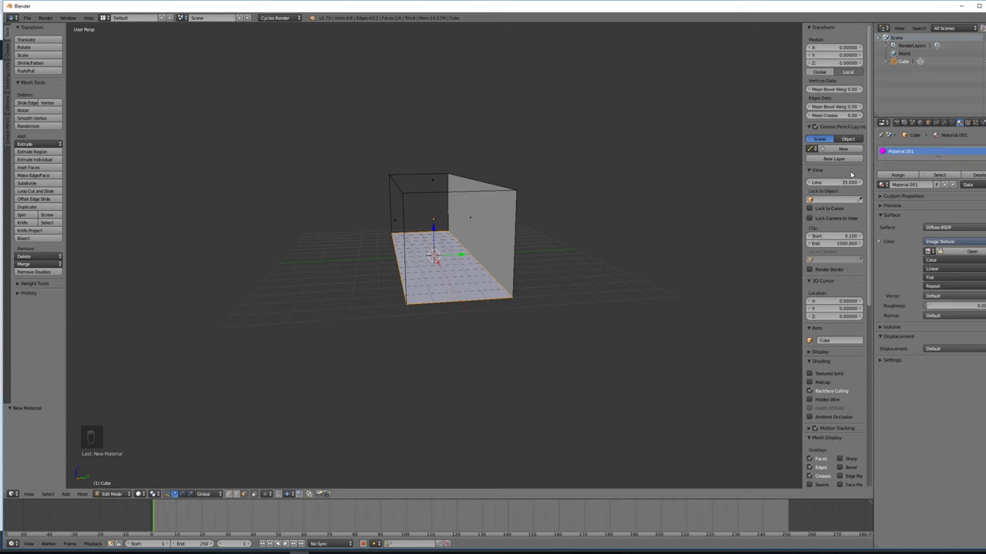
left_click(963, 252)
left_click(27, 178)
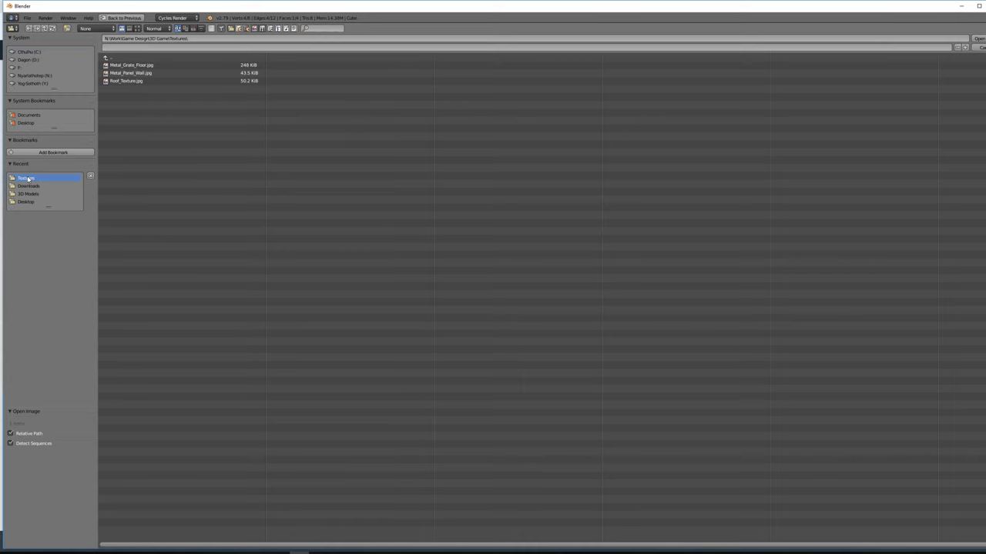
double_click(134, 66)
left_click(897, 174)
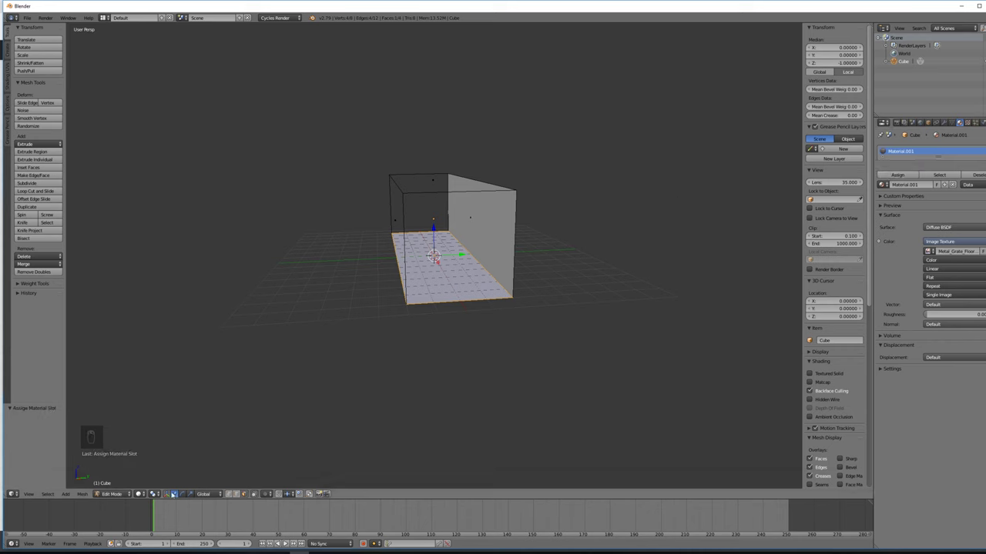
Set viewport shading to Texture, deselect all, and look along the grate floor.
left_click(144, 495)
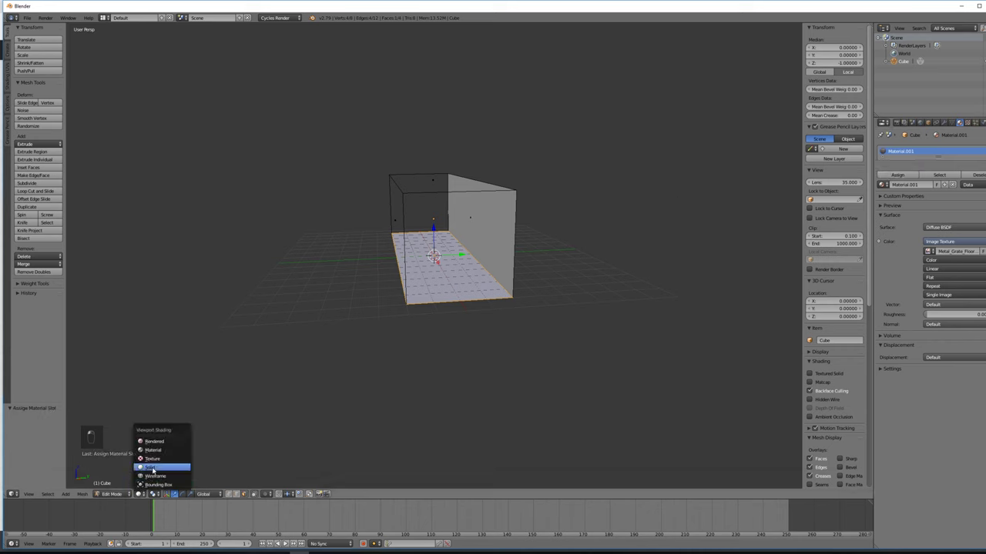
left_click(156, 459)
key("a")
middle_click_drag(491, 301, 560, 318)
scroll(526, 321, "up", 3)
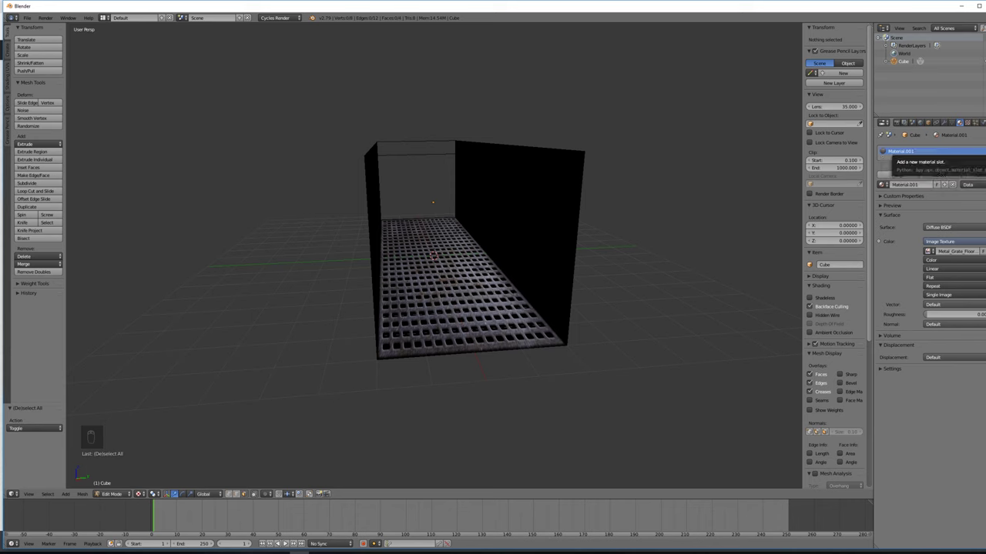
Add a material slot with Material.002 textured by Metal_Panel_Wall.jpg.
left_click(984, 152)
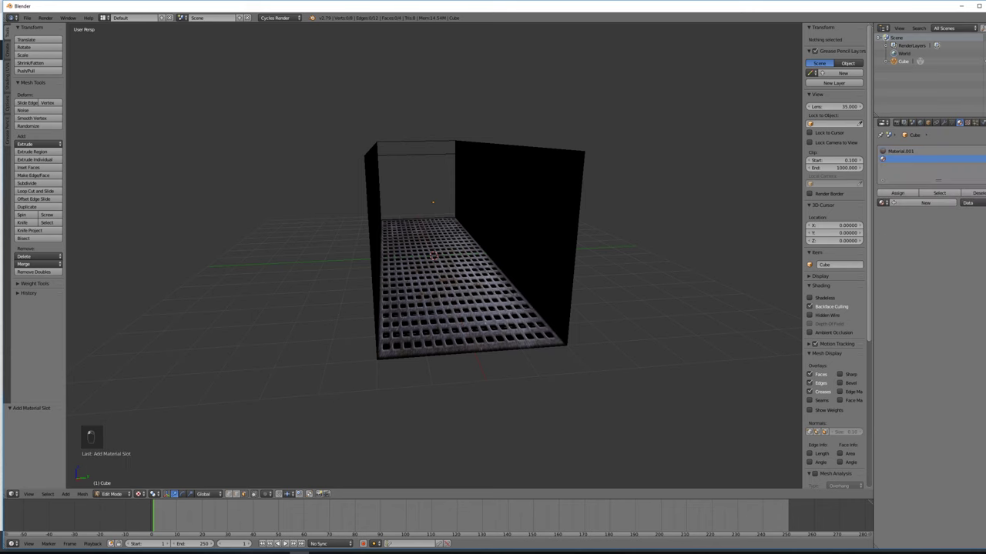
left_click(916, 204)
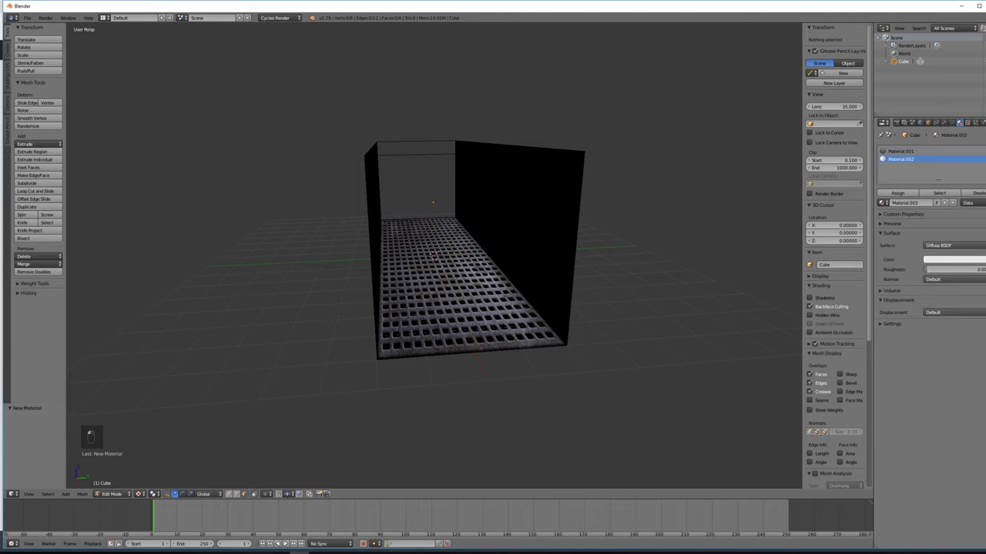
left_click(879, 259)
left_click(855, 194)
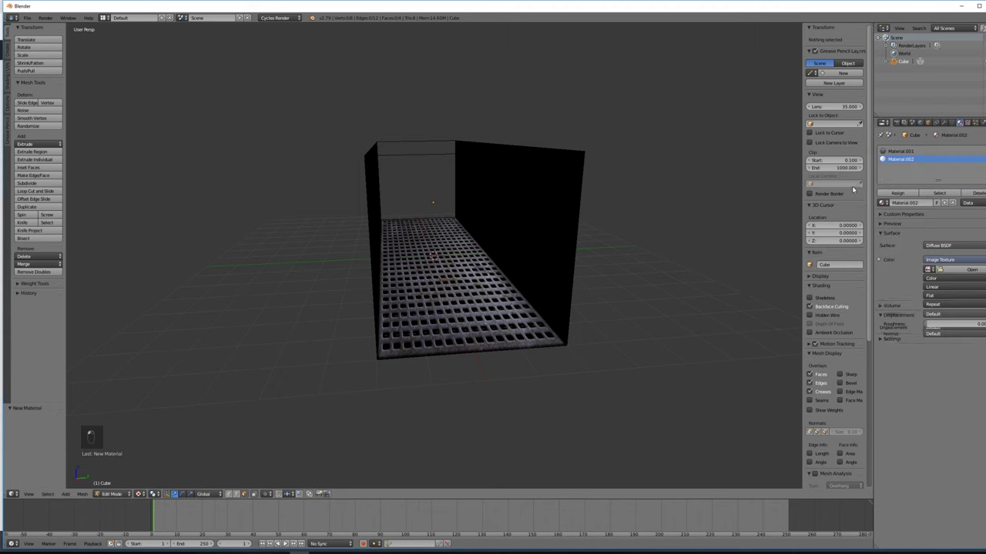
left_click(941, 271)
left_click(35, 186)
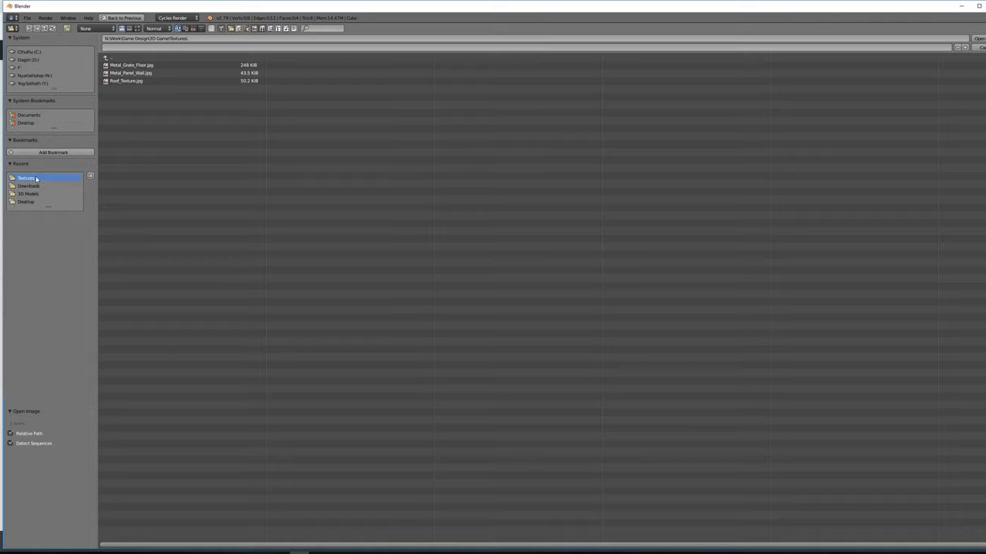
double_click(135, 73)
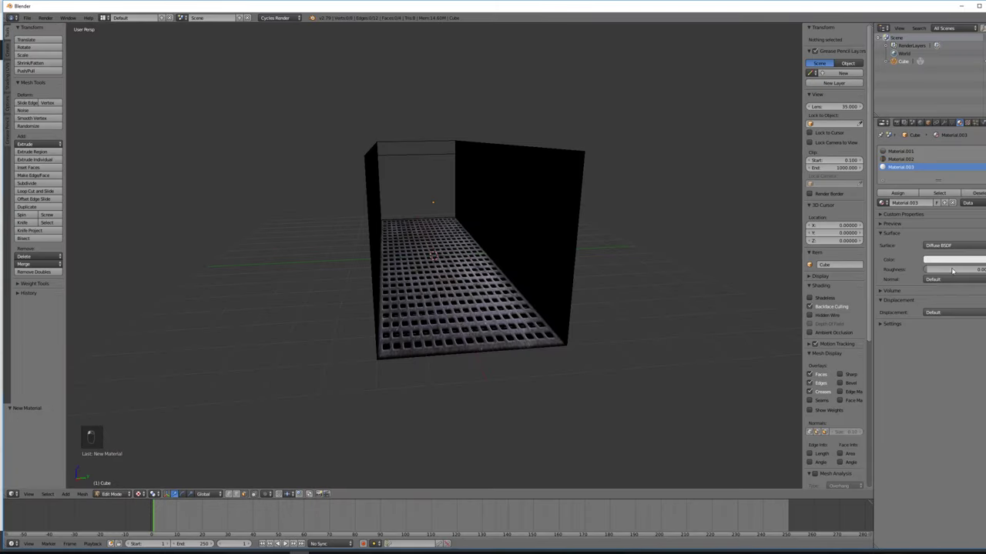
Give Material.003 an image texture colour using Roof_Texture.jpg.
left_click(955, 259)
left_click(841, 189)
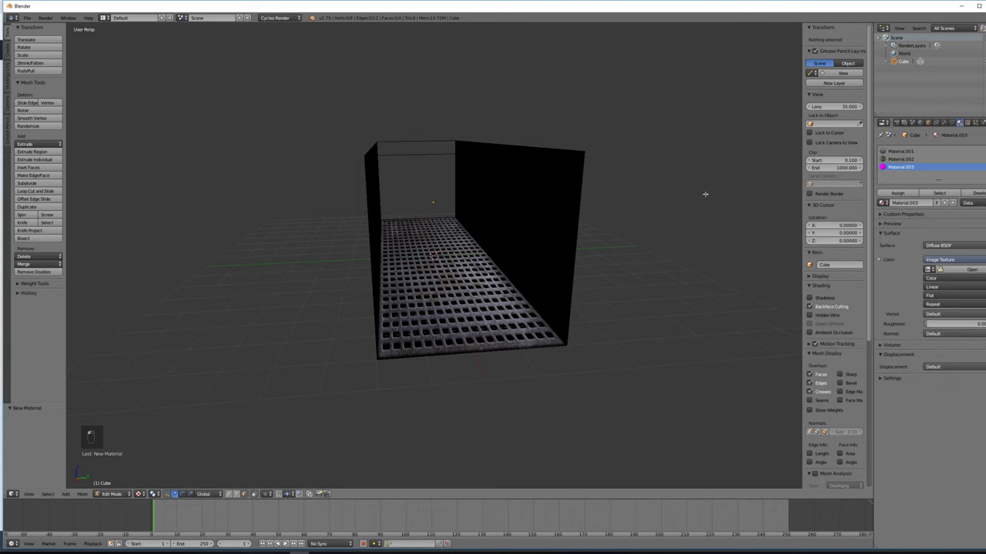
left_click(913, 264)
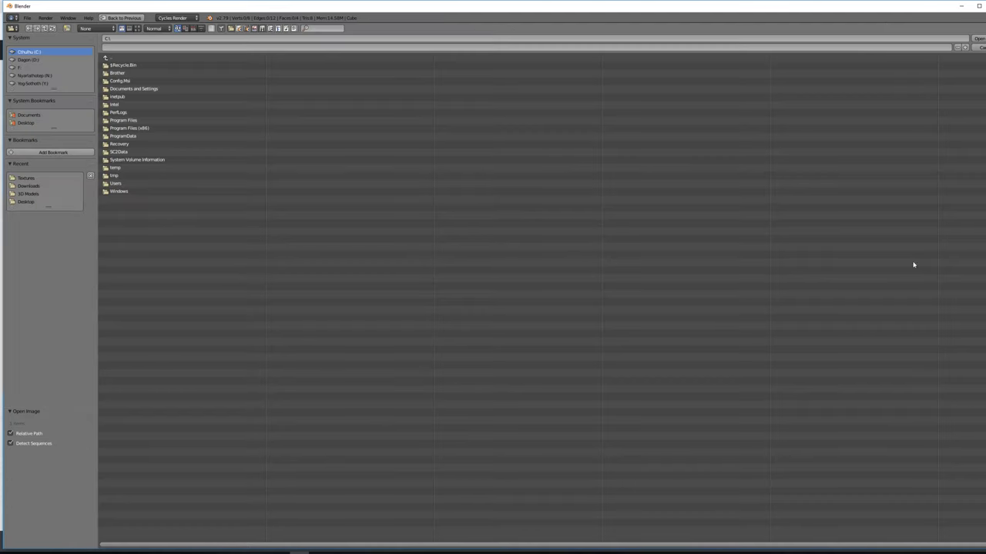
left_click(25, 178)
double_click(125, 81)
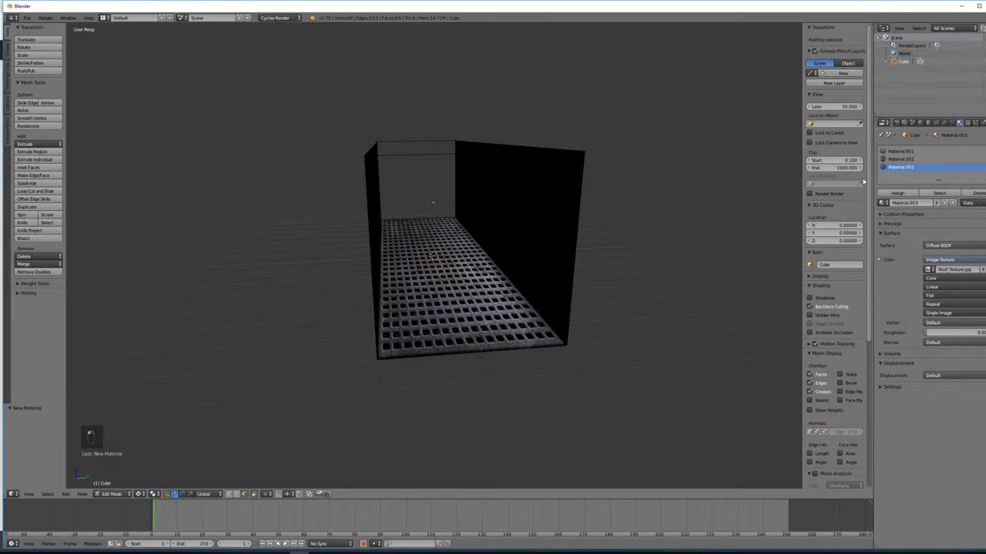
Assign Material.002 to the right and left wall faces.
right_click(500, 205)
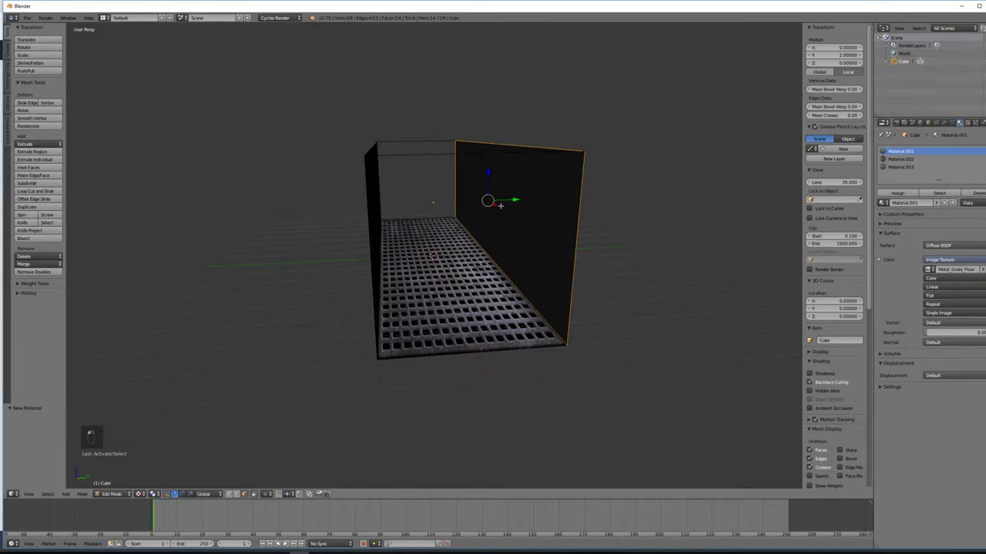
left_click(901, 158)
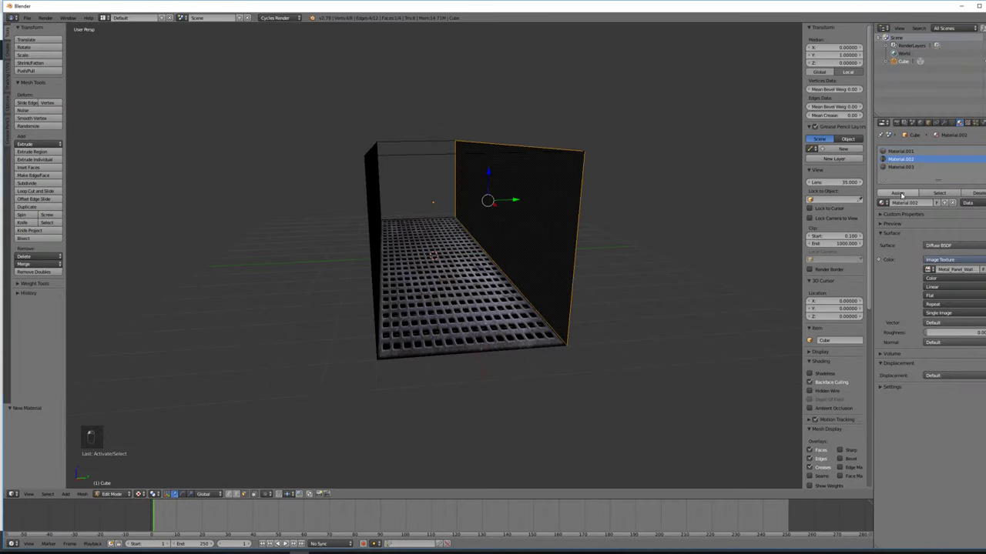
left_click(898, 192)
middle_click_drag(730, 211, 717, 218)
right_click(354, 212)
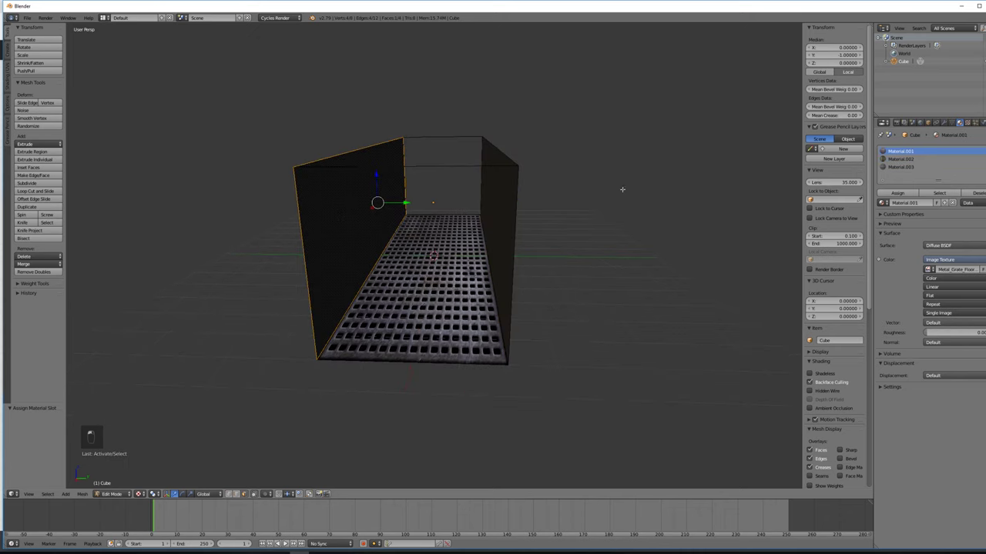
left_click(901, 159)
left_click(901, 193)
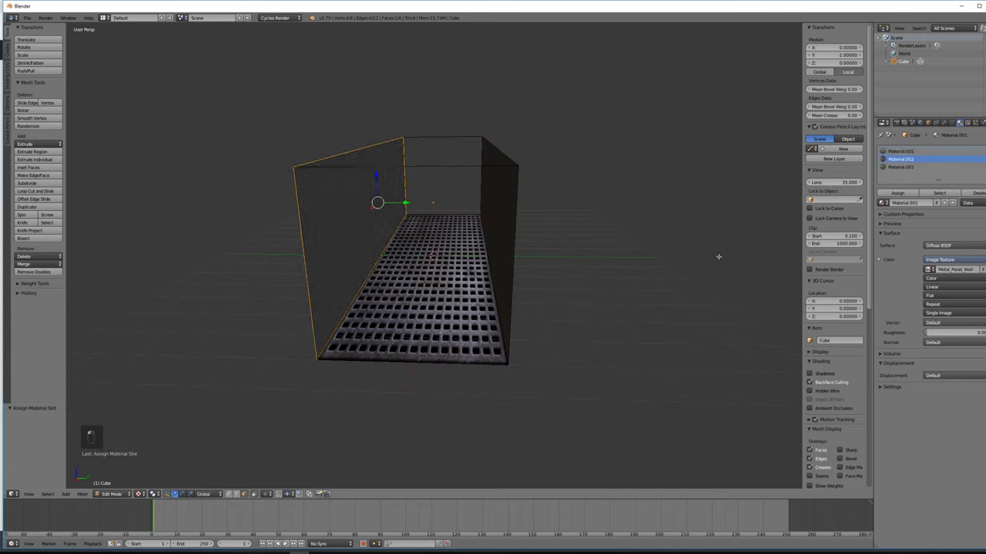
Assign Material.003 to the top face and deselect everything.
middle_click_drag(717, 254, 722, 240)
right_click(421, 128)
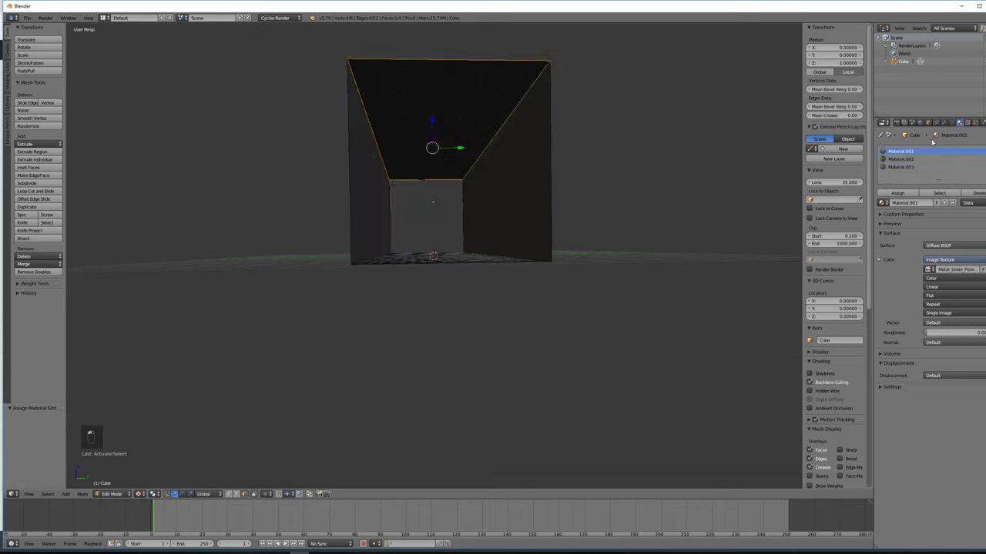
left_click(901, 167)
left_click(898, 193)
key("a")
mouse_move(644, 180)
middle_mouse_down()
mouse_move(645, 199)
mouse_move(665, 200)
mouse_move(668, 175)
mouse_move(651, 196)
middle_mouse_up()
Switch to the UV Editing layout with viewport shading set to Texture.
left_click(104, 17)
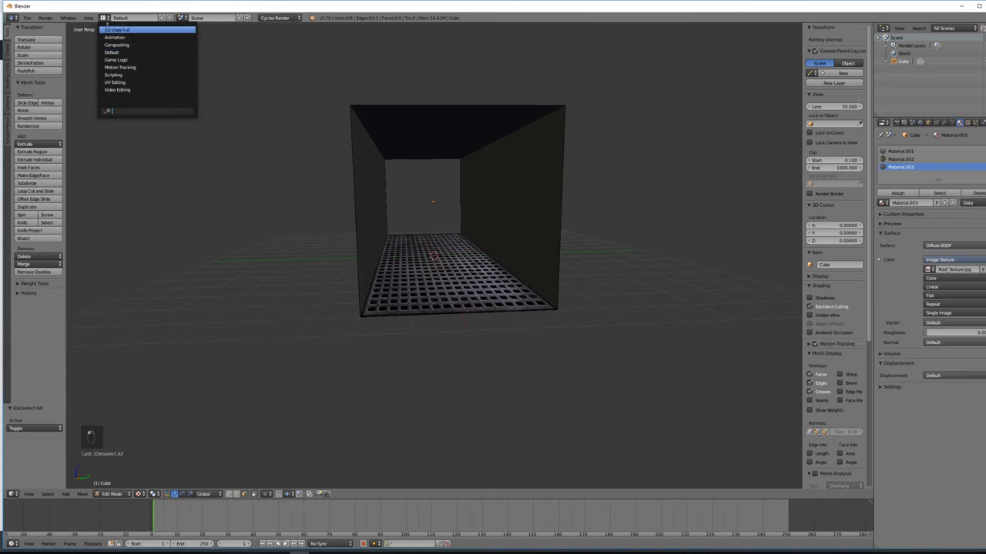
left_click(116, 81)
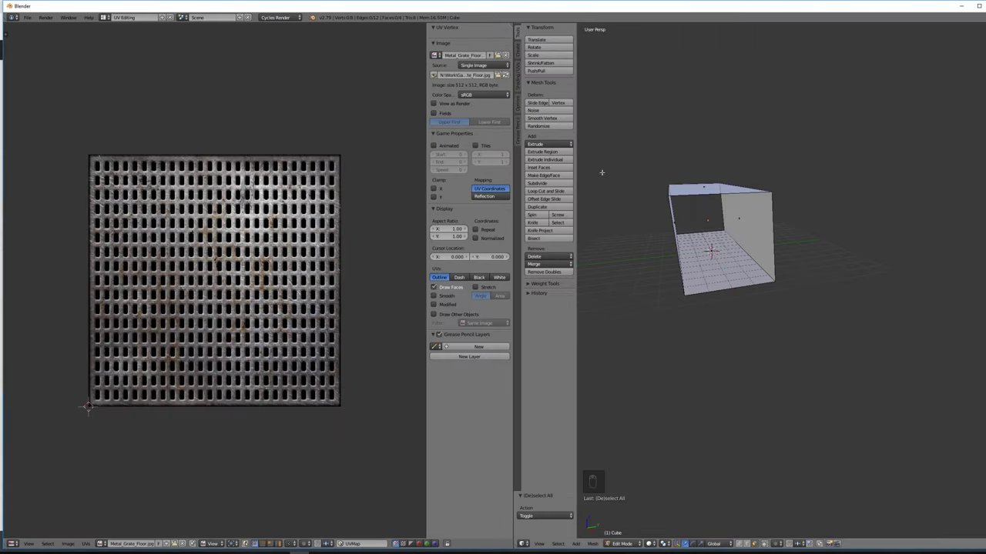
scroll(736, 240, "up", 3)
middle_click_drag(734, 239, 730, 238)
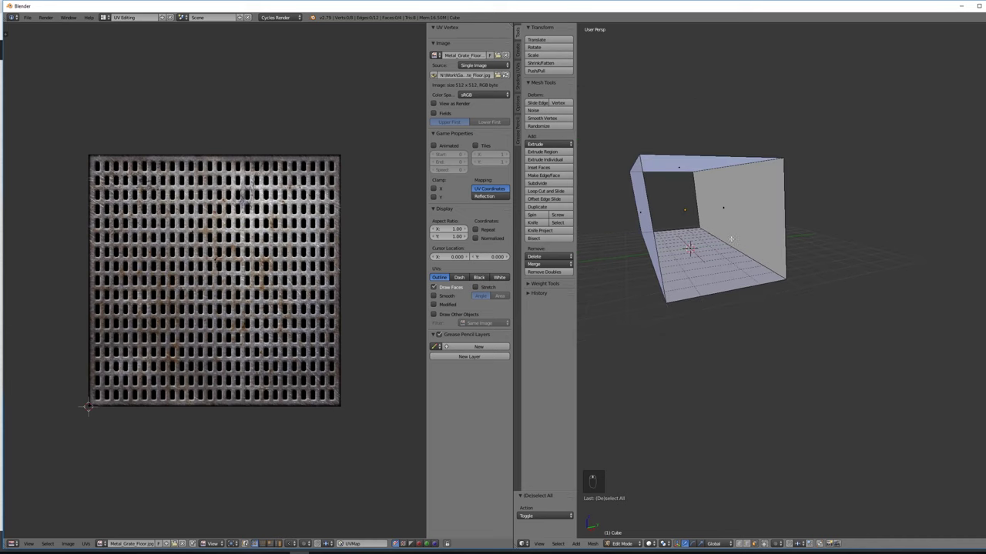
left_click(653, 544)
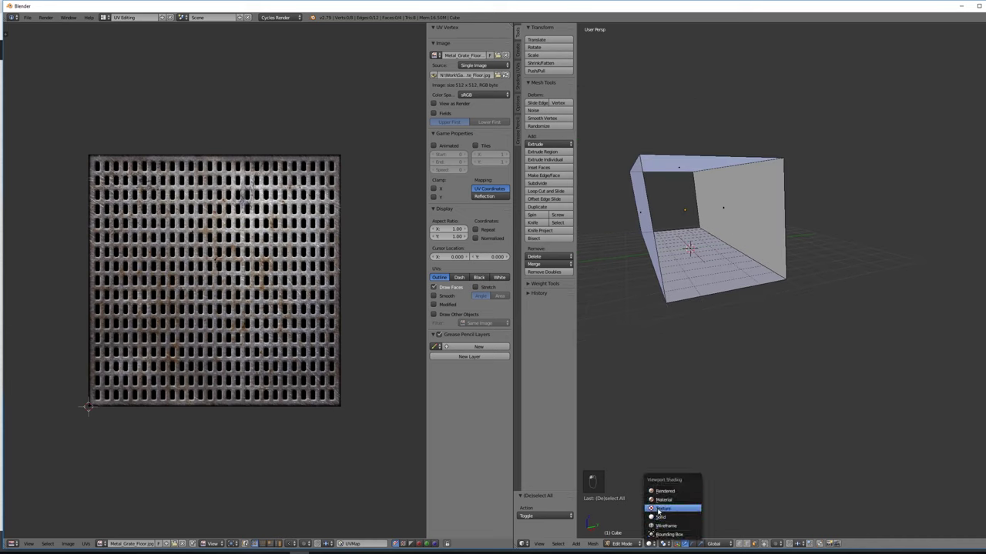
left_click(662, 500)
Unwrap the right and left wall faces.
right_click(739, 211)
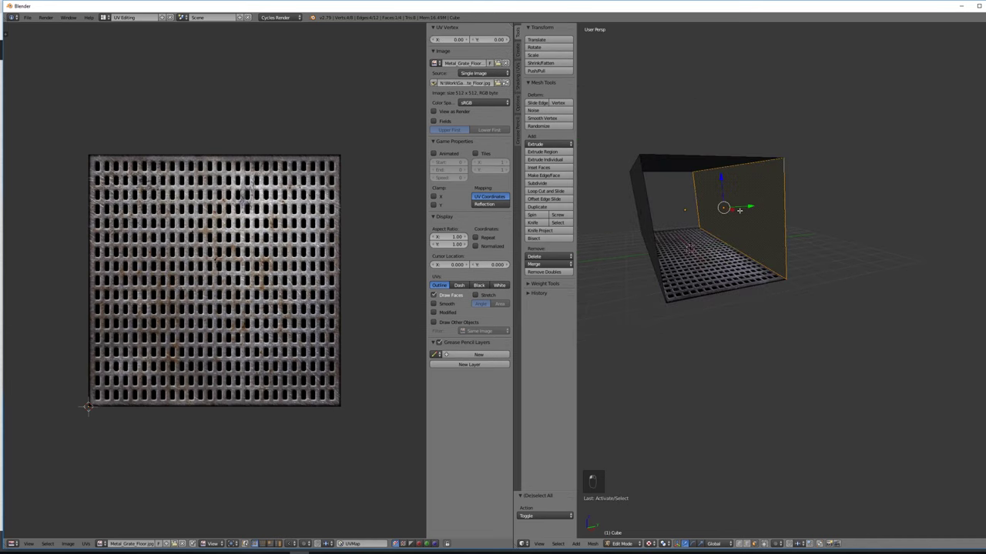
key("u")
left_click(735, 209)
middle_click_drag(739, 216, 794, 254)
right_click(635, 211)
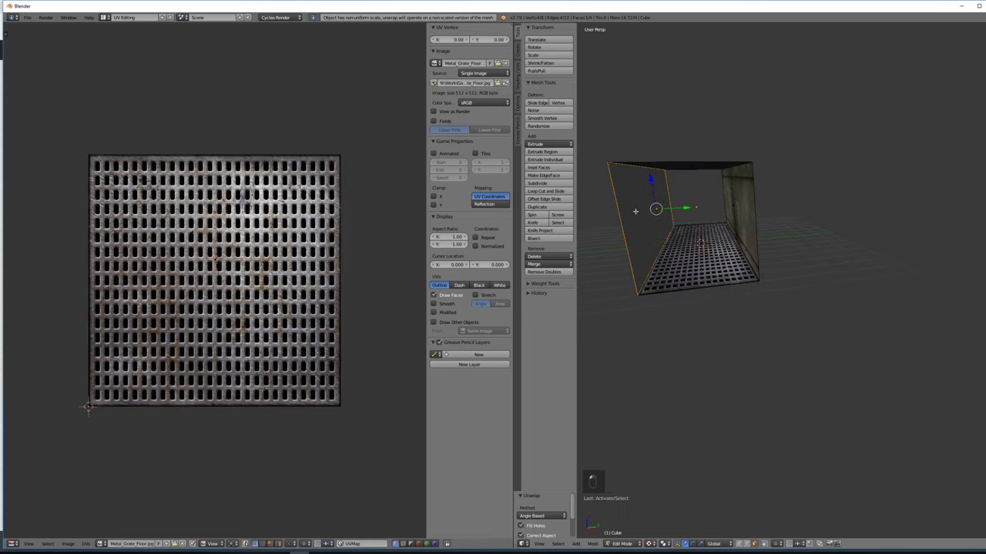
key("u")
left_click(599, 212)
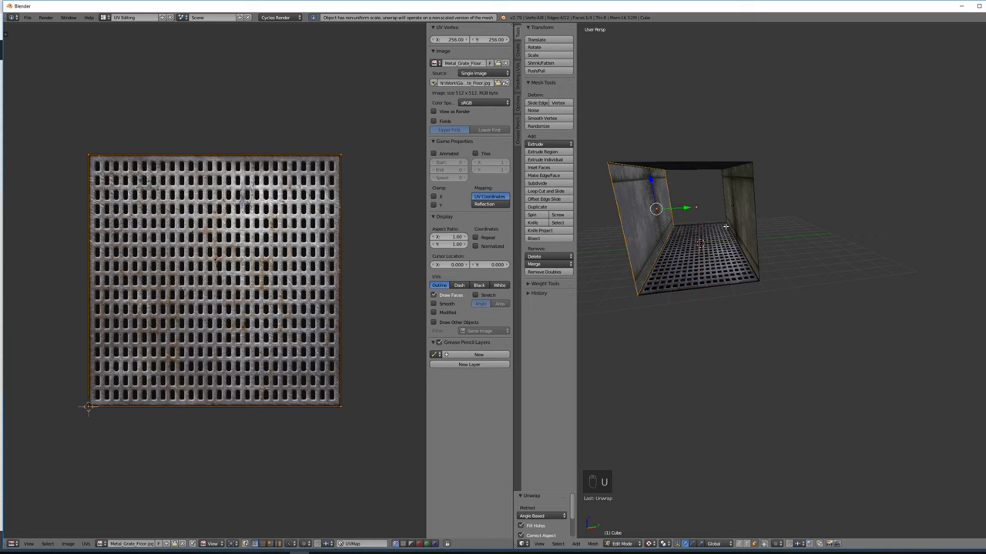
Unwrap the roof face, then select the back wall face.
middle_click_drag(719, 214, 739, 231)
right_click(682, 150)
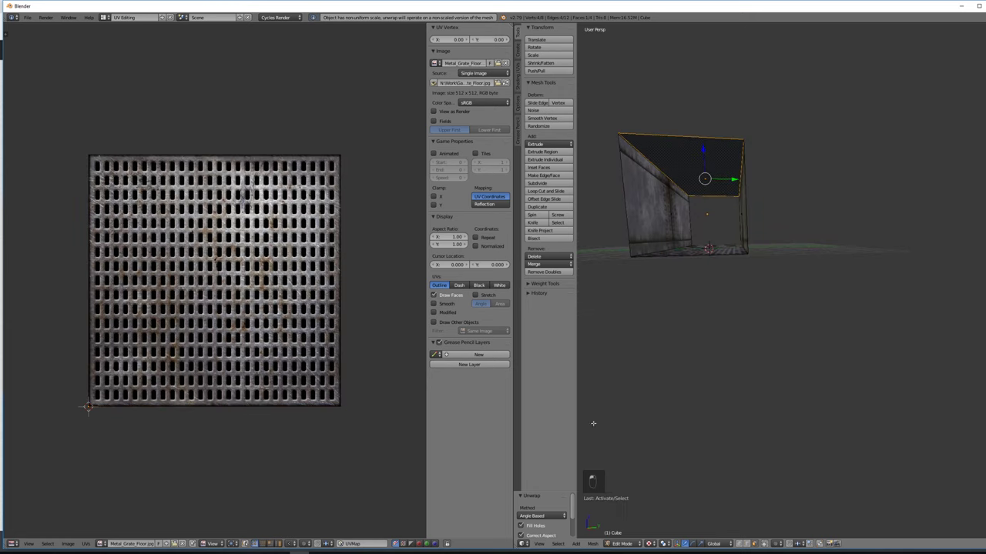
key("u")
left_click(677, 369)
scroll(721, 270, "up", 6)
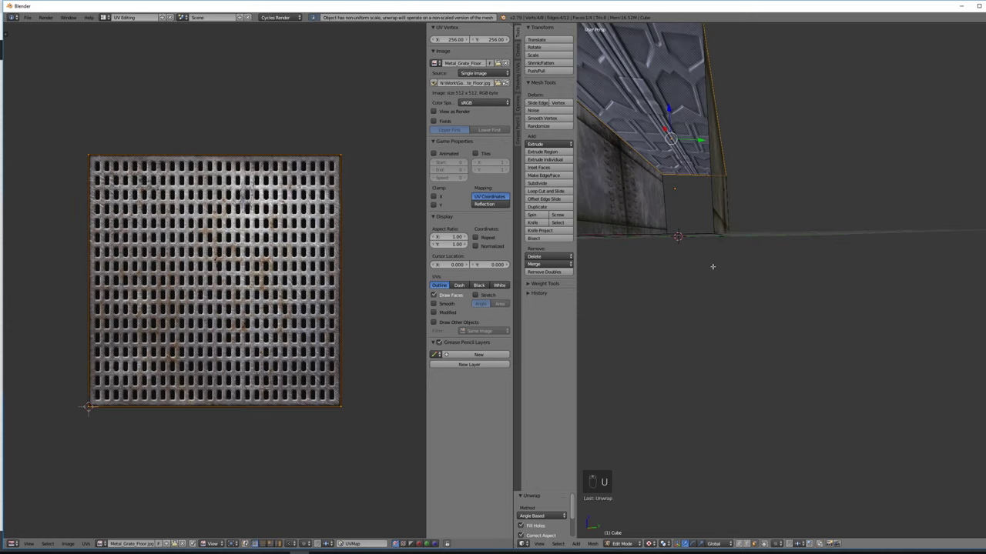
scroll(710, 257, "down", 5)
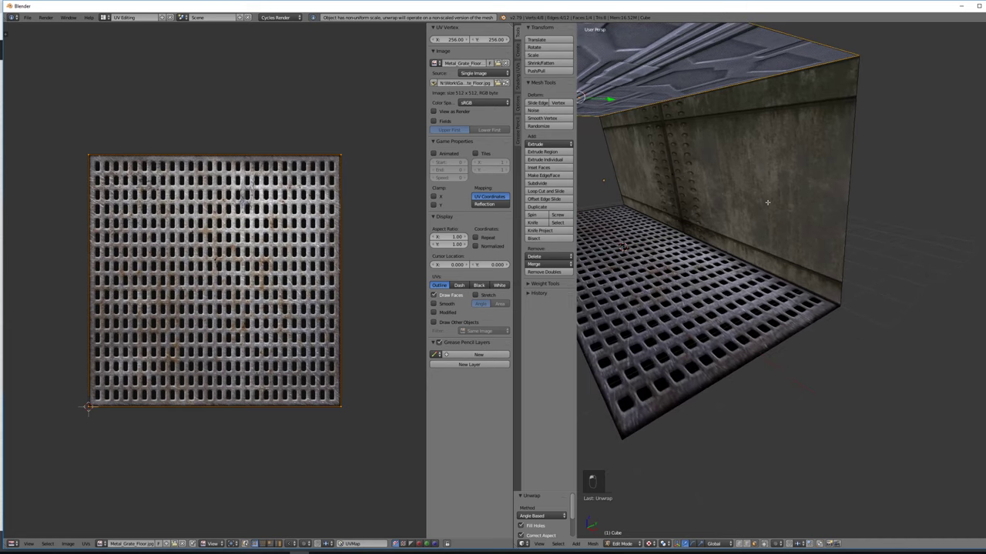
middle_click_drag(753, 237, 718, 205)
right_click(715, 198)
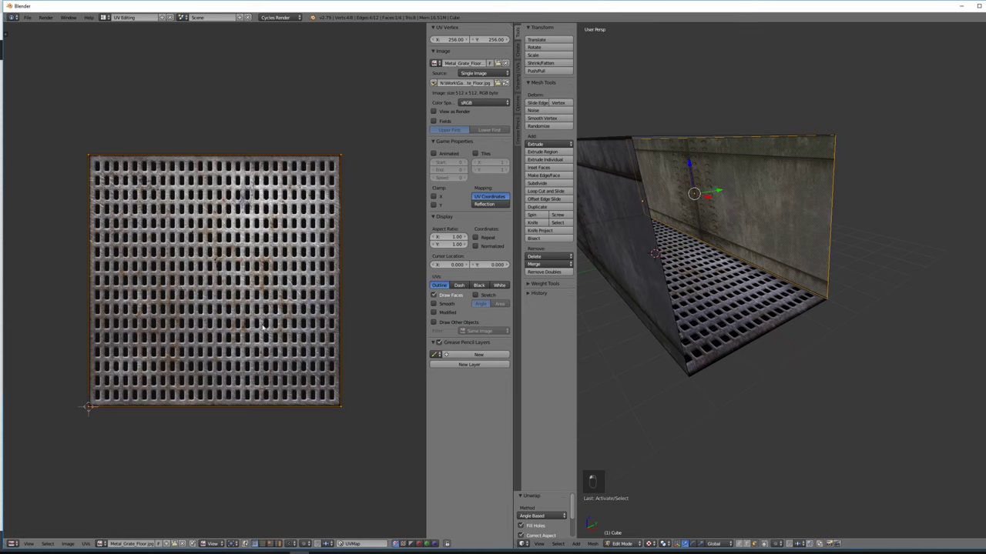
middle_click_drag(811, 337, 725, 294)
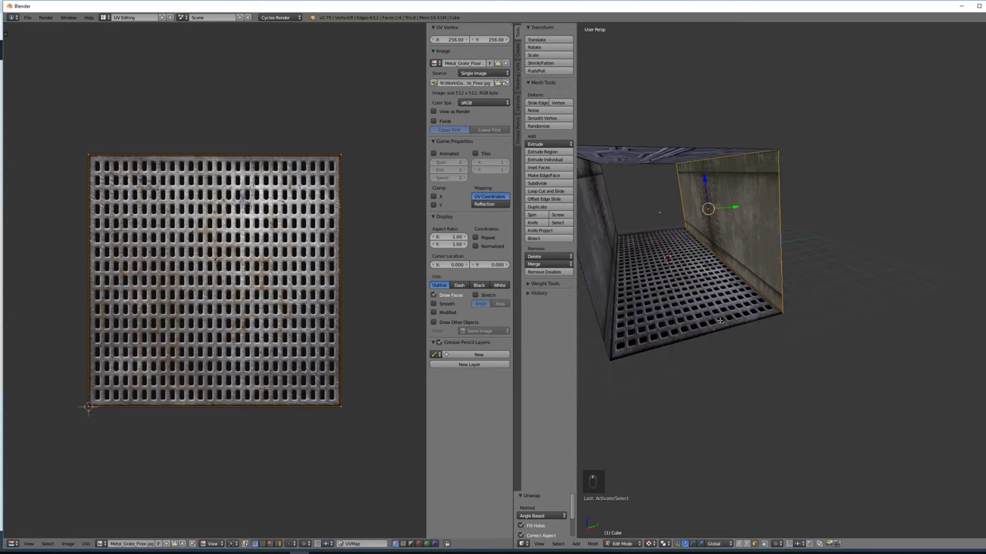
Select the corridor floor face and its matching face in the UV editor.
key("a")
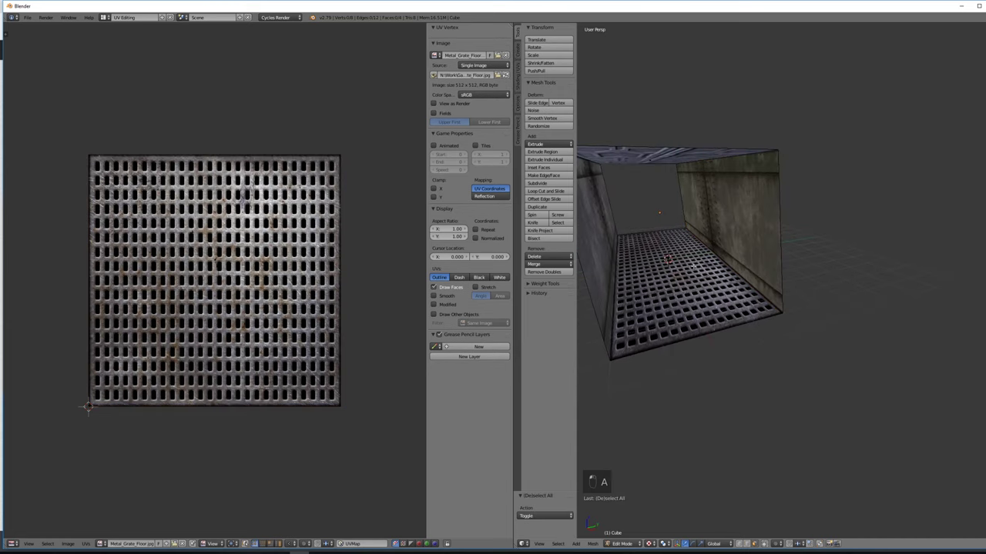
right_click(651, 262)
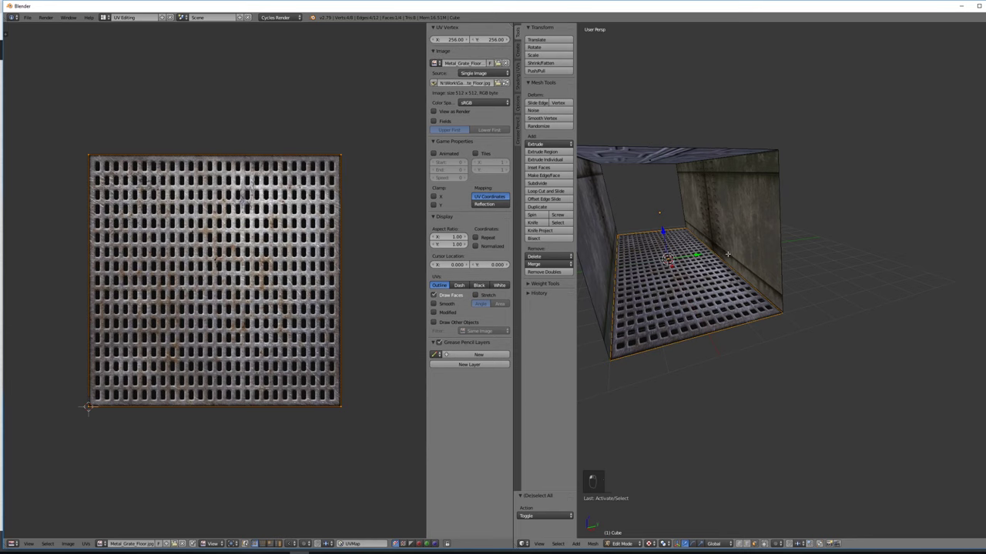
mouse_move(718, 300)
middle_mouse_down()
mouse_move(716, 254)
mouse_move(720, 308)
middle_mouse_up()
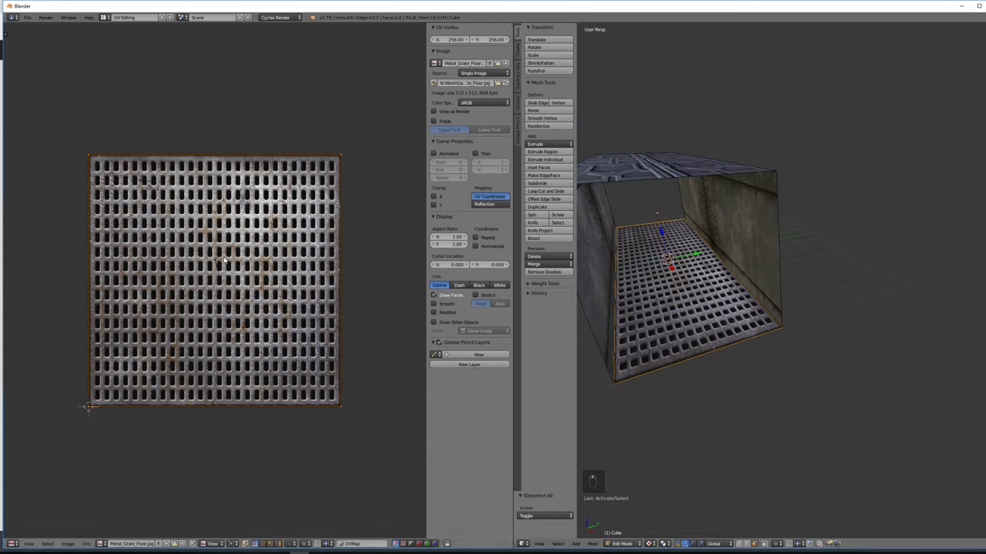
left_click(280, 543)
right_click(190, 267)
Scale the floor UVs about 3× along X so the grate repeats along the corridor.
key("s")
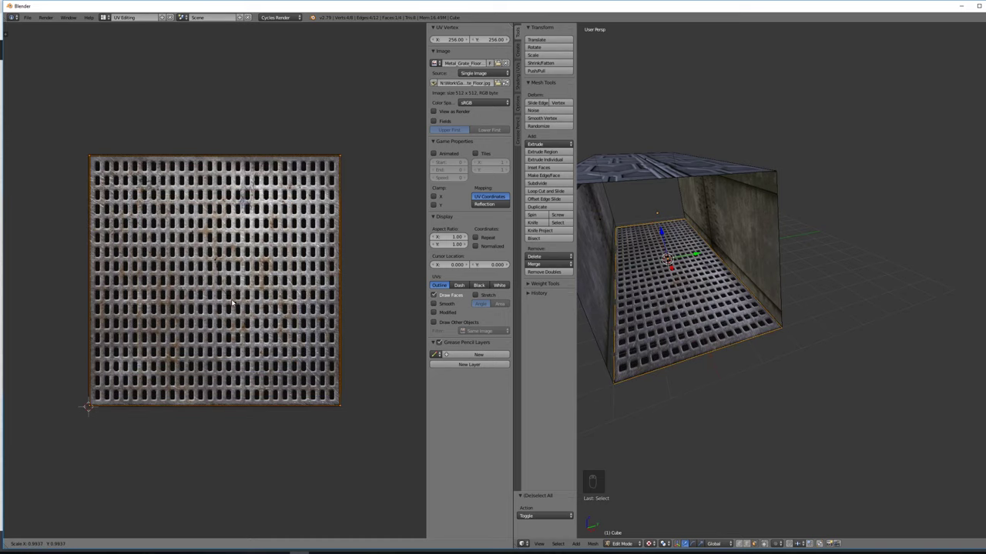
key("Escape")
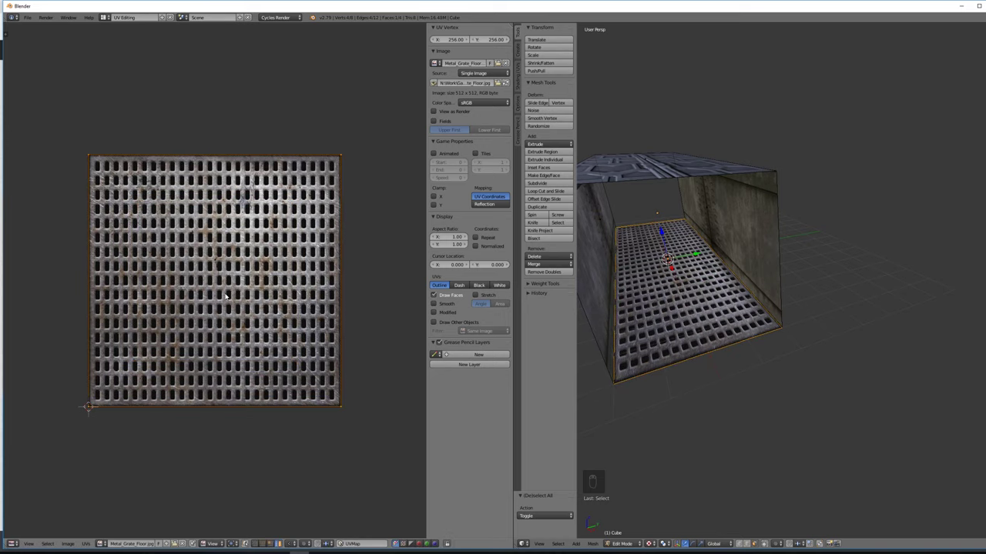
key("s")
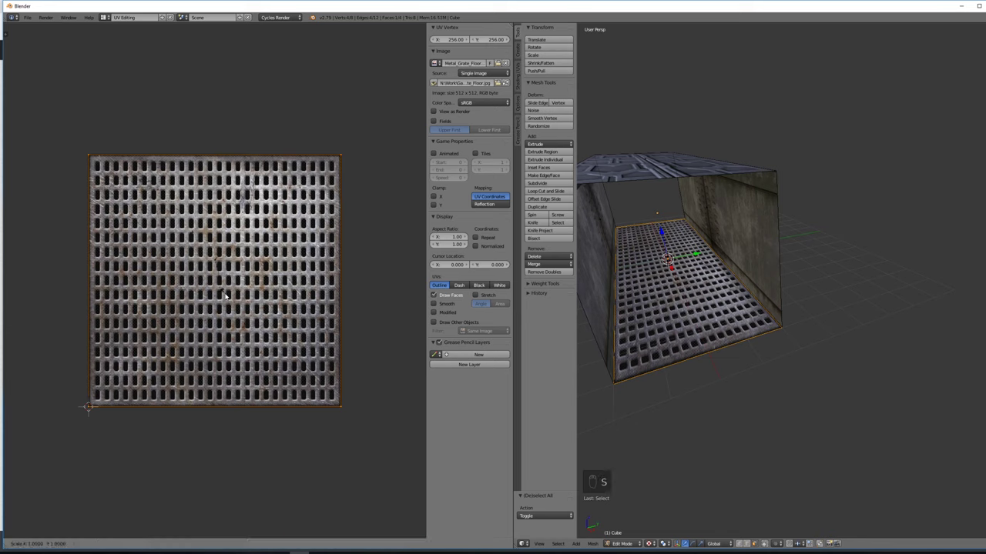
key("y")
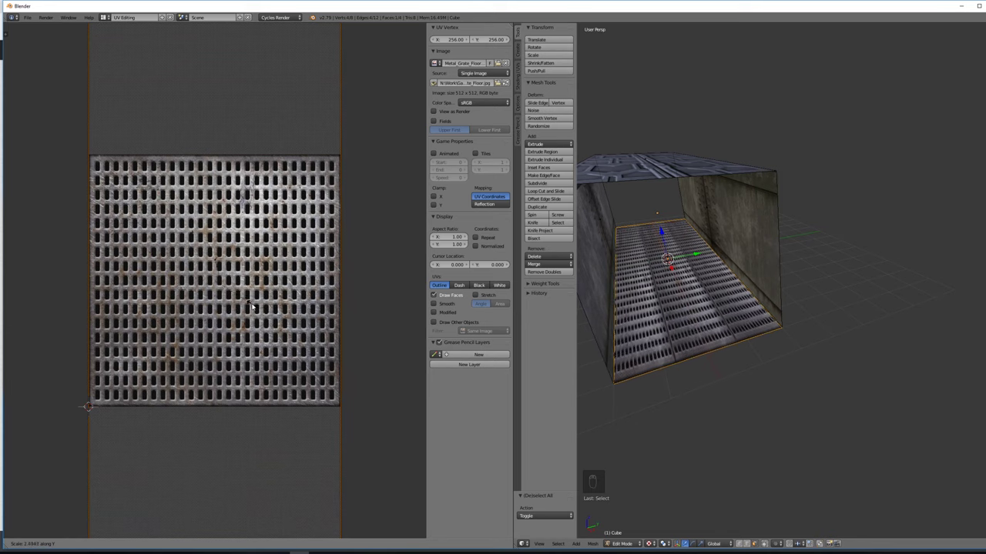
key("Escape")
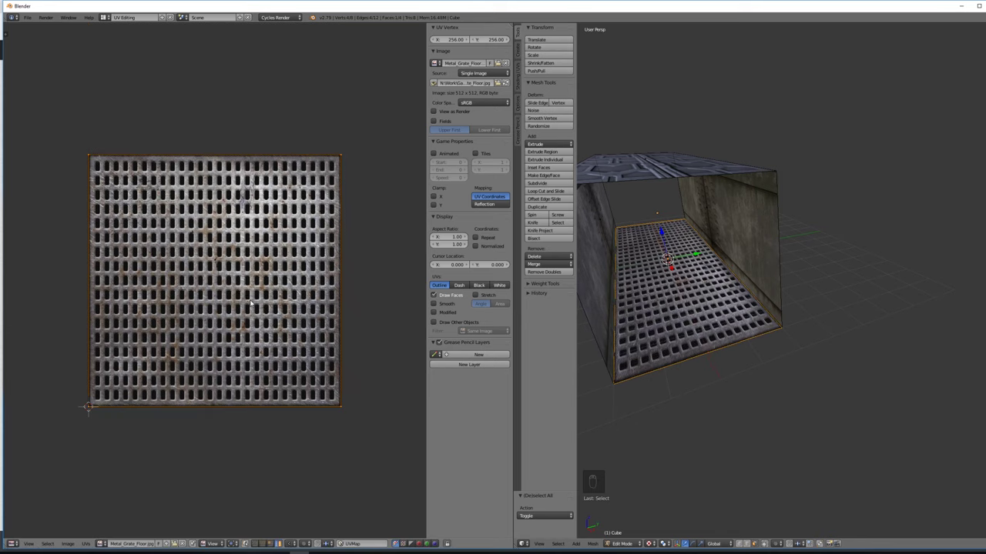
key("s")
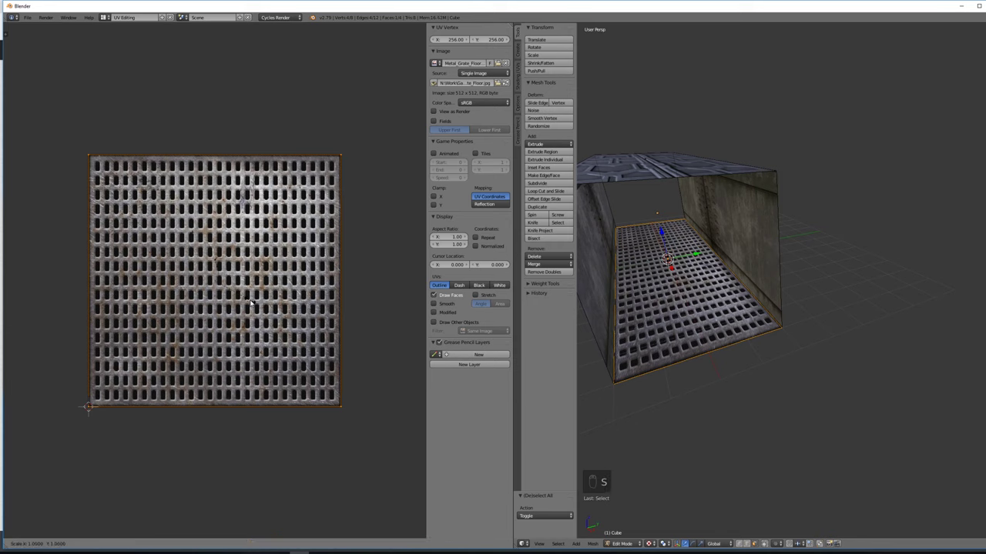
key("x")
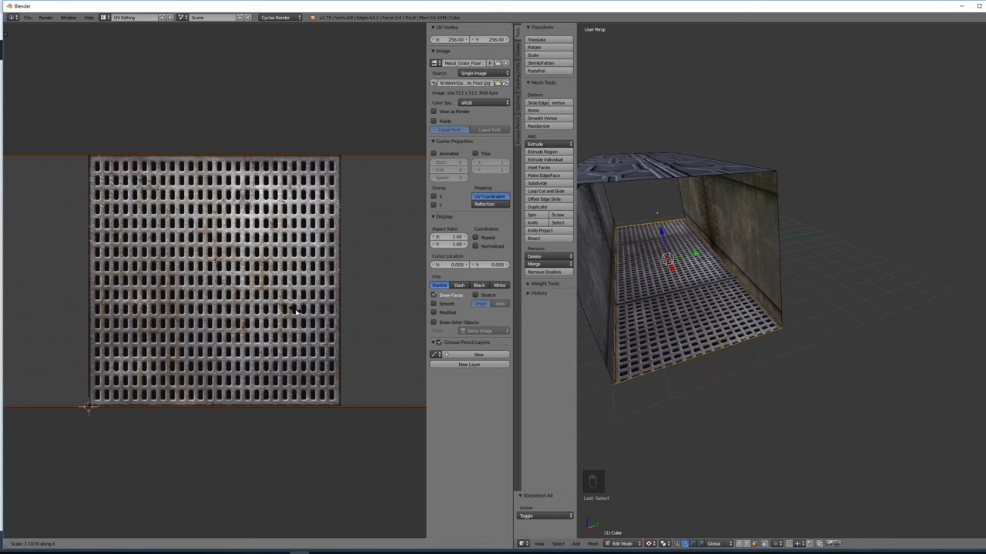
left_click(331, 320)
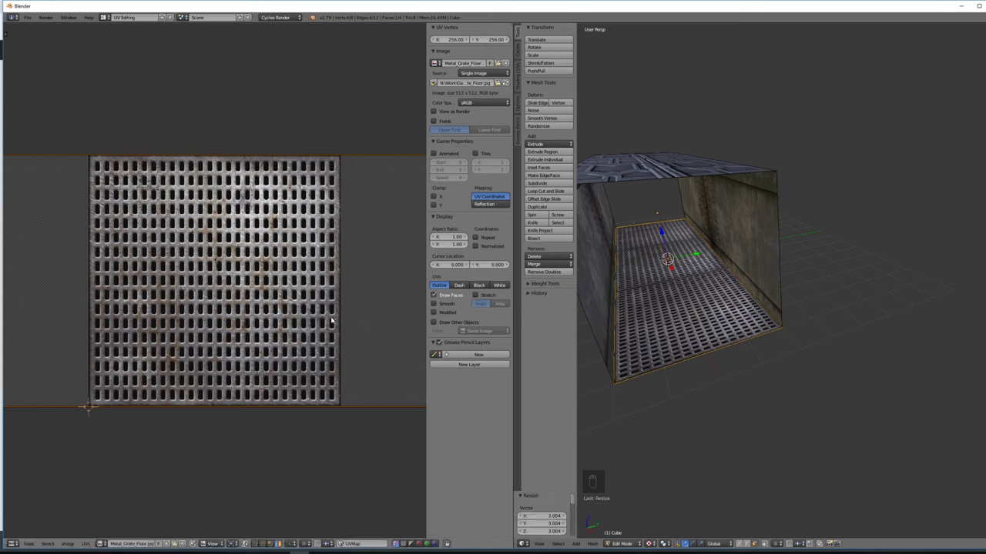
key("a")
middle_click_drag(804, 392, 821, 374)
scroll(778, 368, "up", 5)
middle_click_drag(739, 359, 751, 274)
scroll(731, 364, "down", 4)
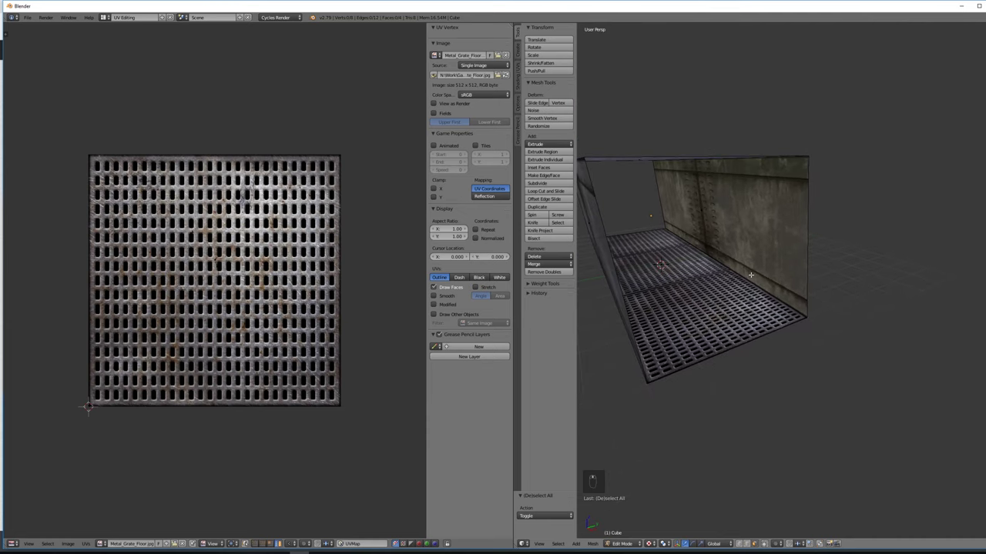
Scale the back wall's UVs horizontally so its panel texture tiles along the wall.
right_click(698, 208)
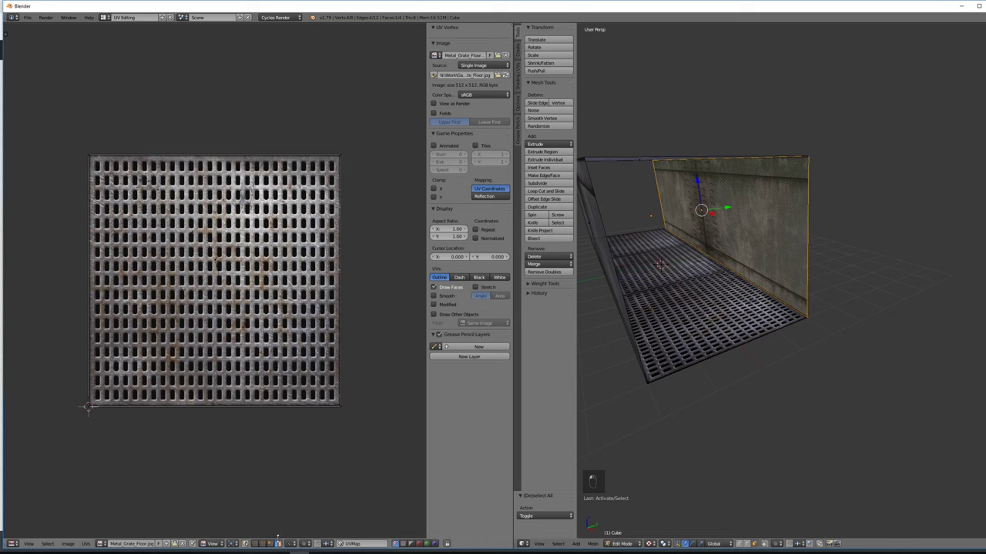
right_click(240, 293)
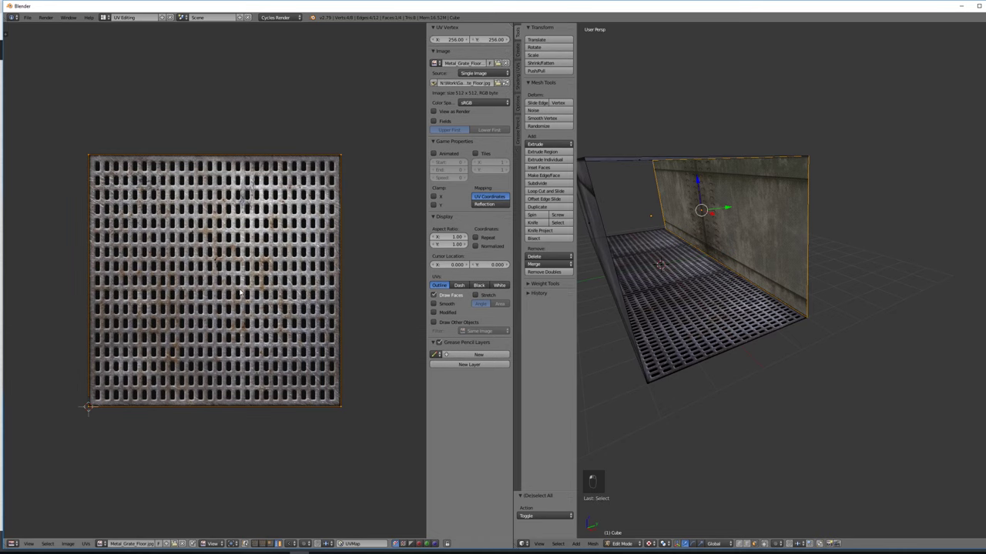
key("s")
key("x")
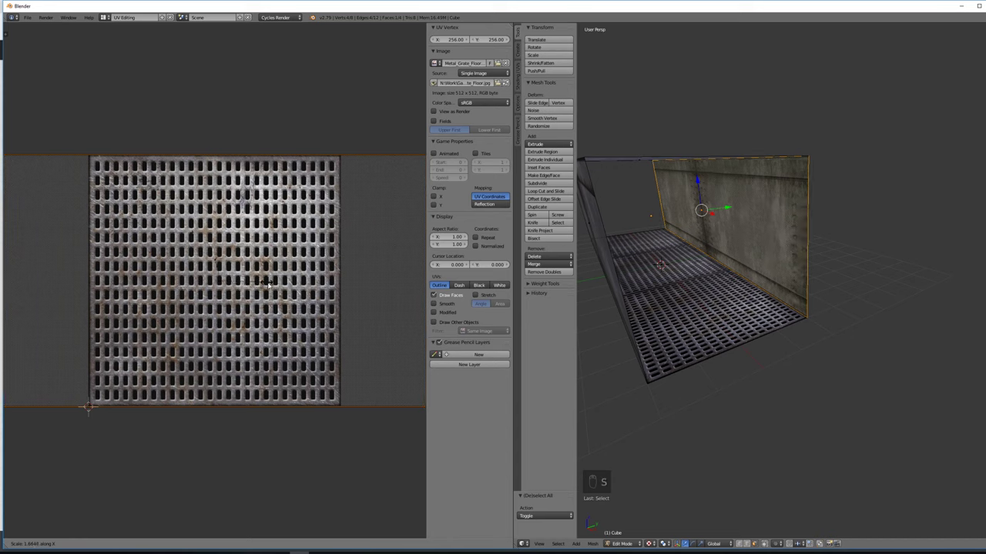
left_click(321, 290)
key("a")
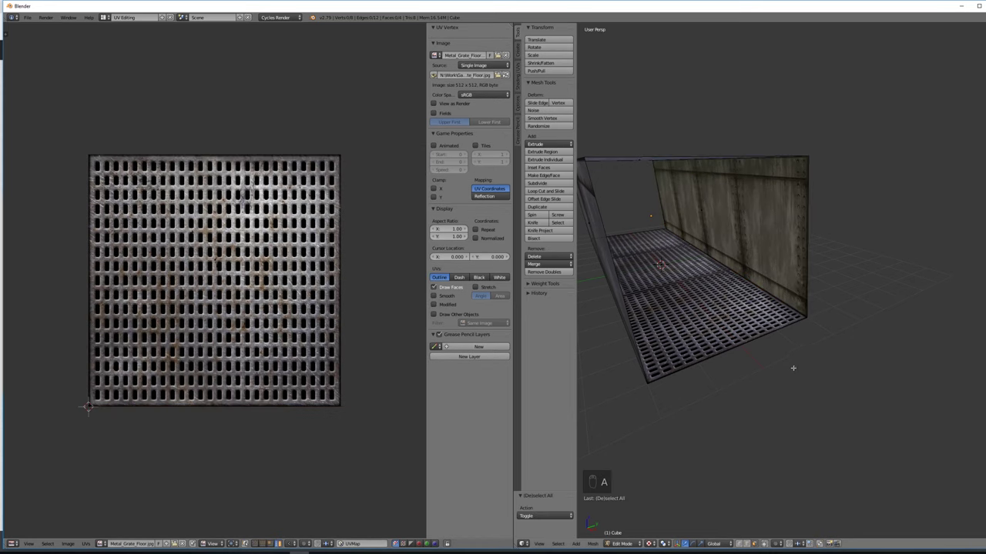
Scale the left wall's UVs horizontally so its panels tile along the corridor.
middle_click_drag(793, 370, 653, 219)
right_click(653, 219)
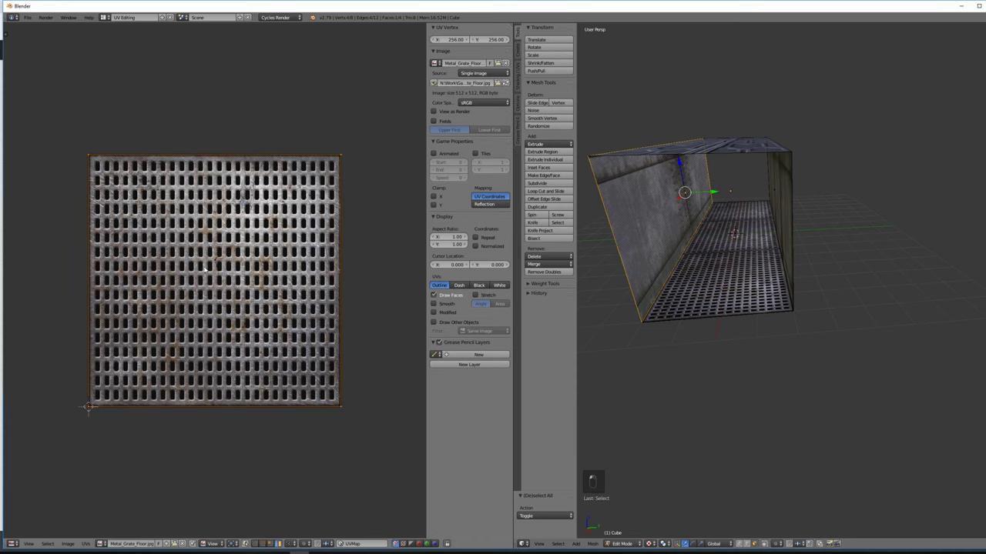
key("s")
key("x")
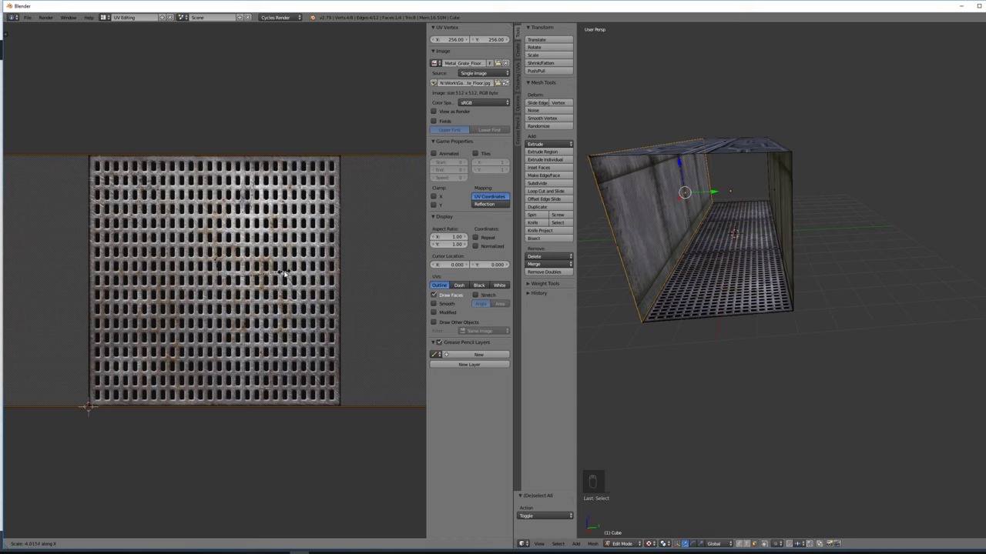
left_click(284, 273)
key("a")
middle_click_drag(732, 385, 753, 339)
middle_click_drag(755, 339, 793, 327)
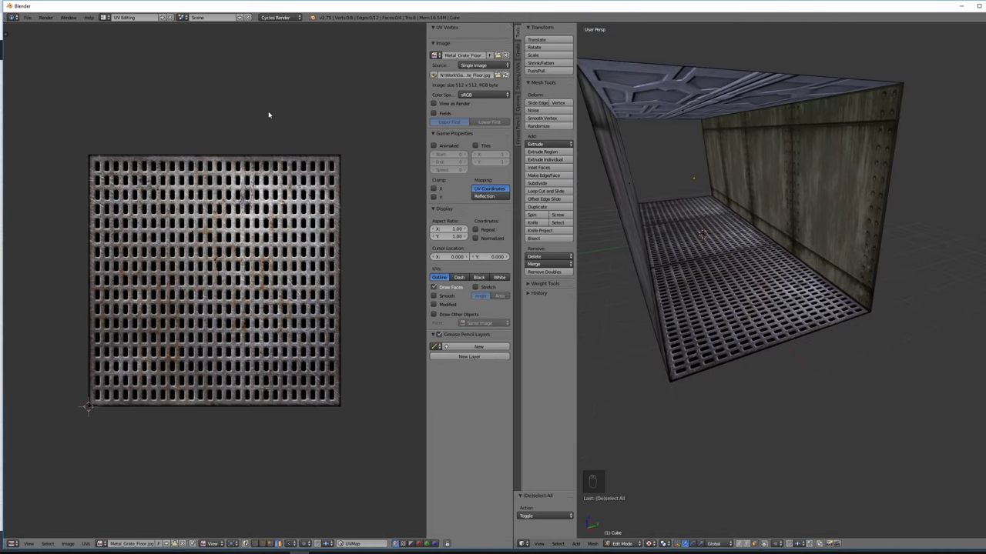
Switch to the Default screen layout and view the textured corridor in the main viewport.
left_click(104, 17)
left_click(112, 51)
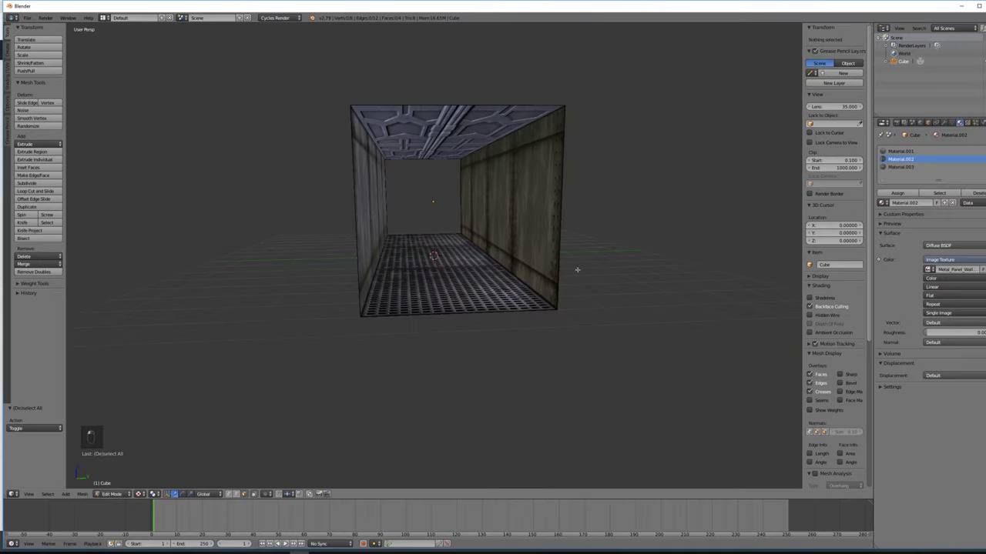
mouse_move(583, 332)
middle_mouse_down()
mouse_move(609, 333)
mouse_move(586, 342)
middle_mouse_up()
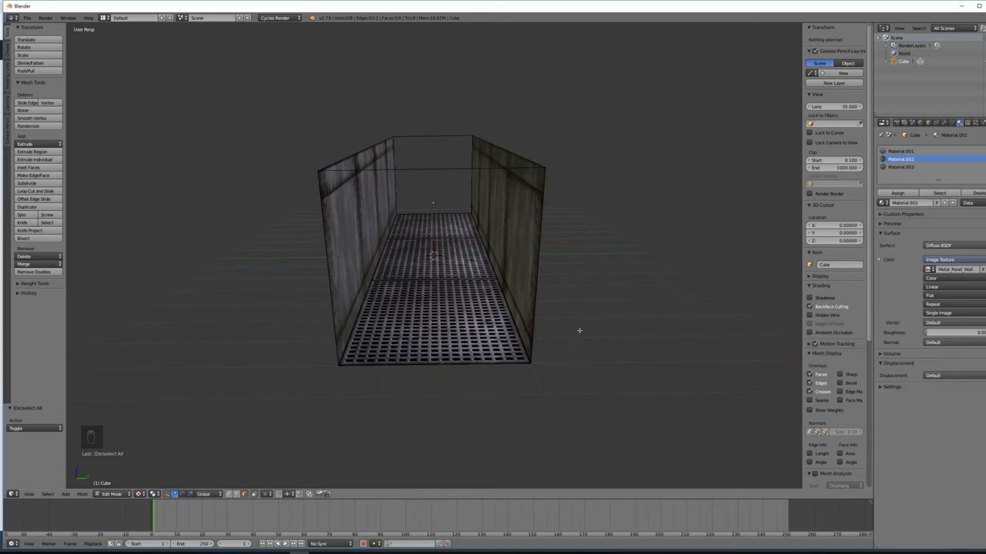